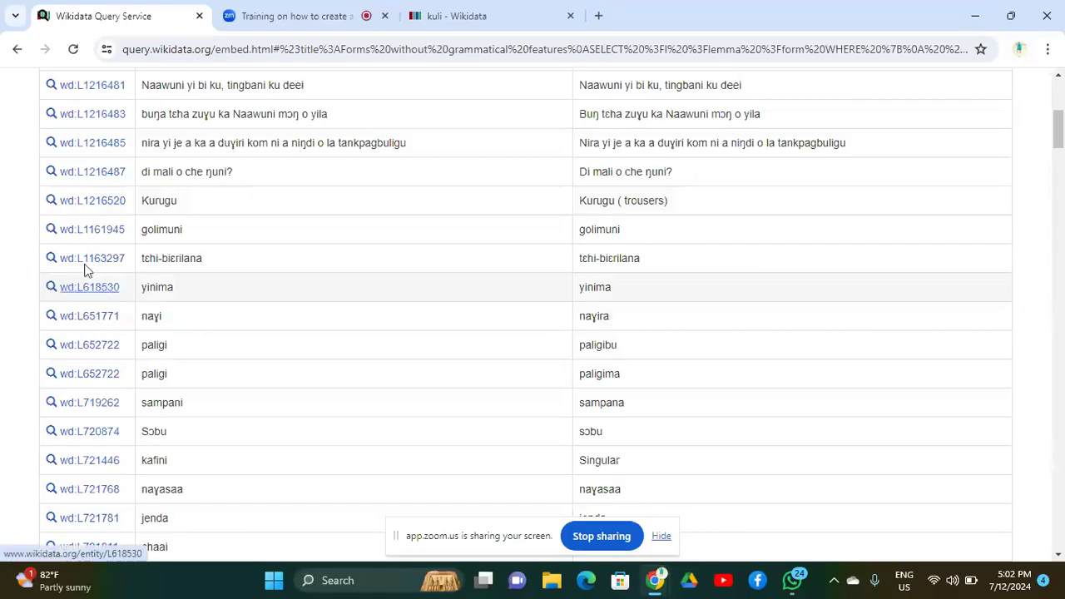
Step: Open the Kurugu lexeme (L1216520) from the query results and go to its forms
click(83, 203)
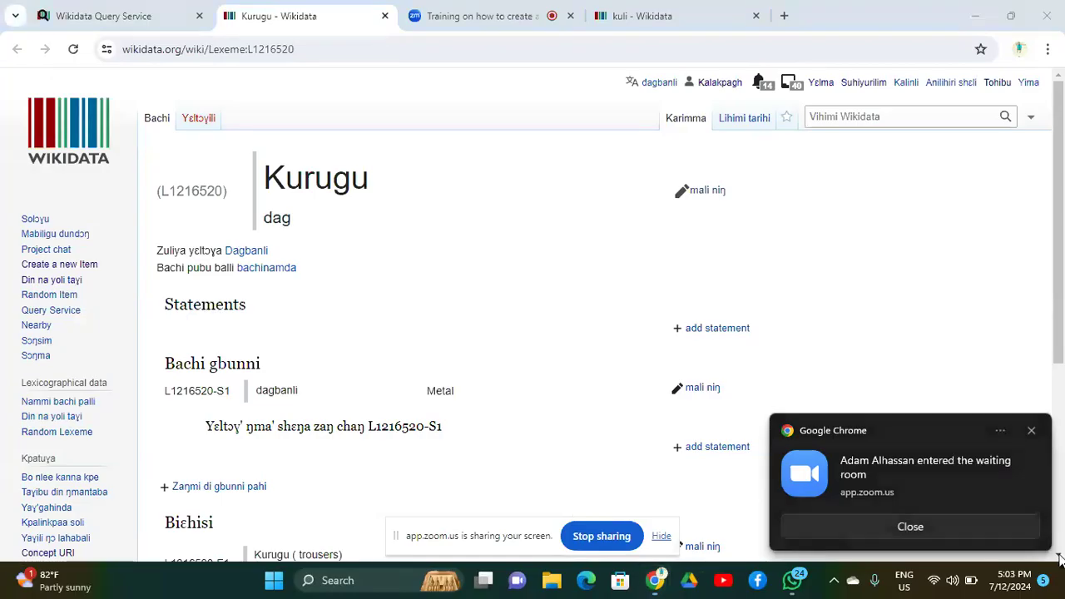
click(1033, 434)
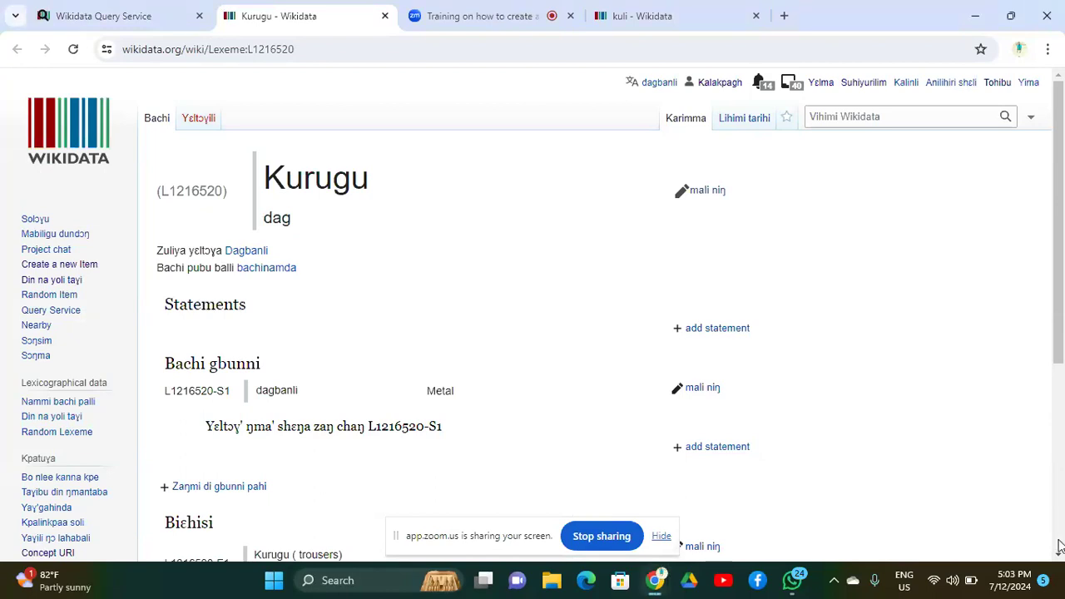
drag(1058, 557, 1058, 556)
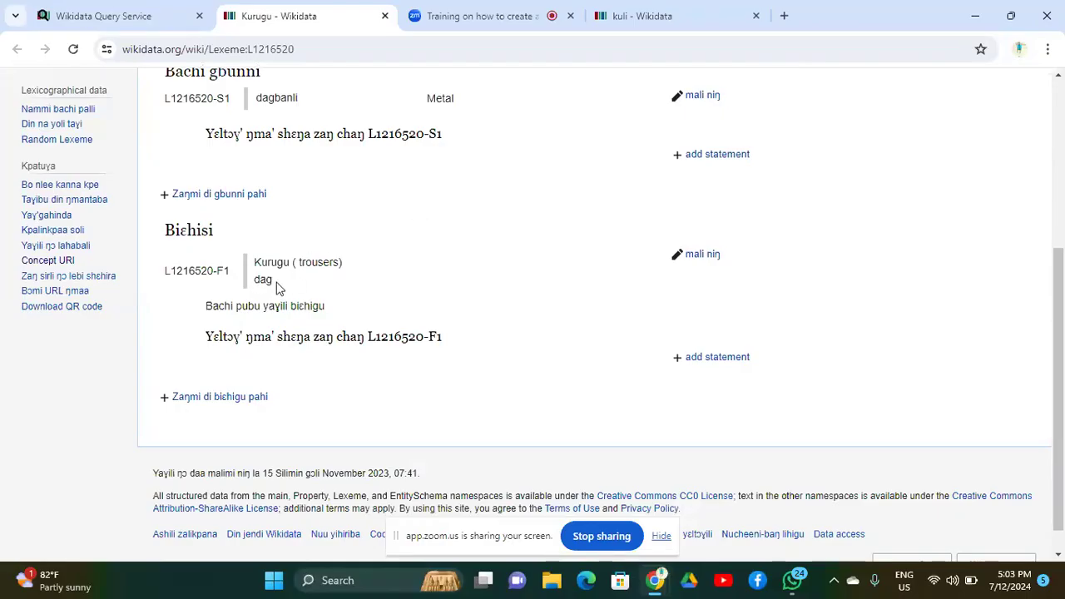
Step: Remove "( trousers)" from form L1216520-F1 so it reads "Kurugu", and publish the edit
click(702, 256)
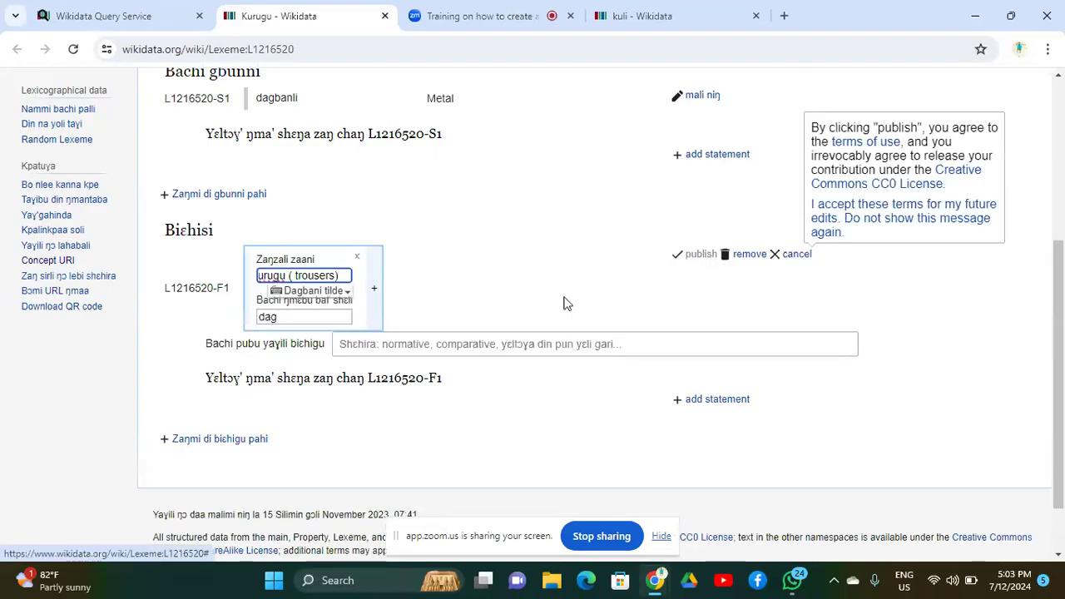
key(BackSpace)
key(BackSpace)
key(BackSpace)
key(BackSpace)
key(BackSpace)
key(BackSpace)
key(BackSpace)
key(BackSpace)
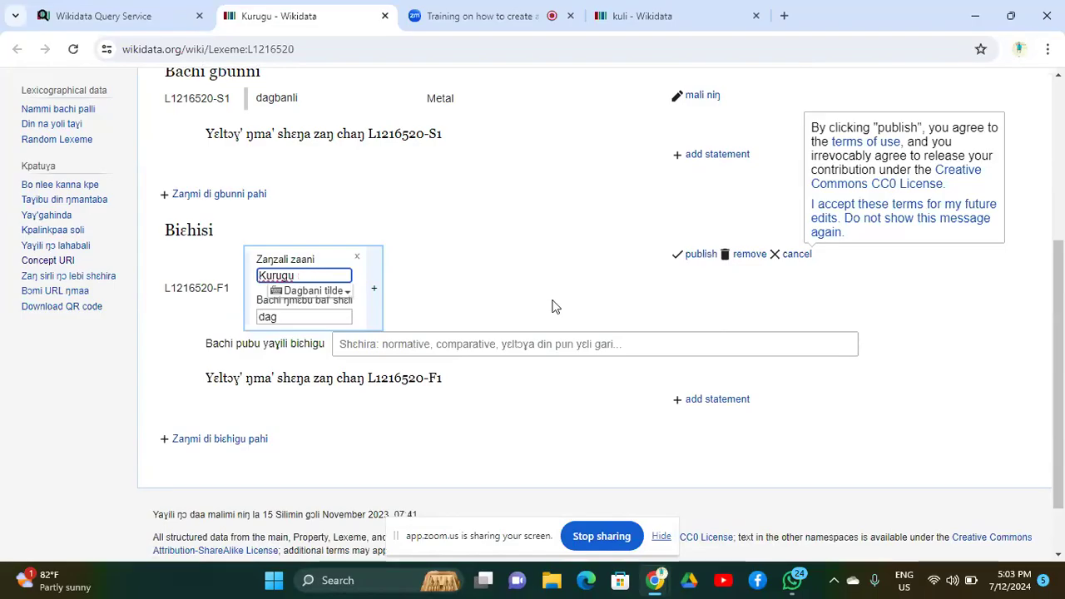
click(701, 255)
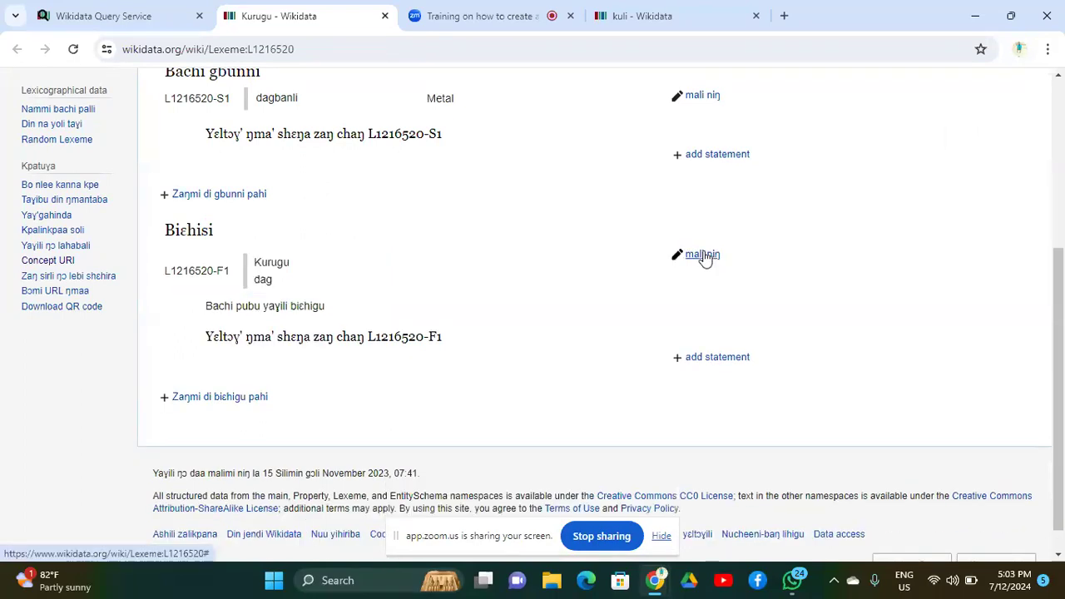
Step: Edit form L1216520-F1 again and change its spelling to lowercase "kurugu"
click(702, 254)
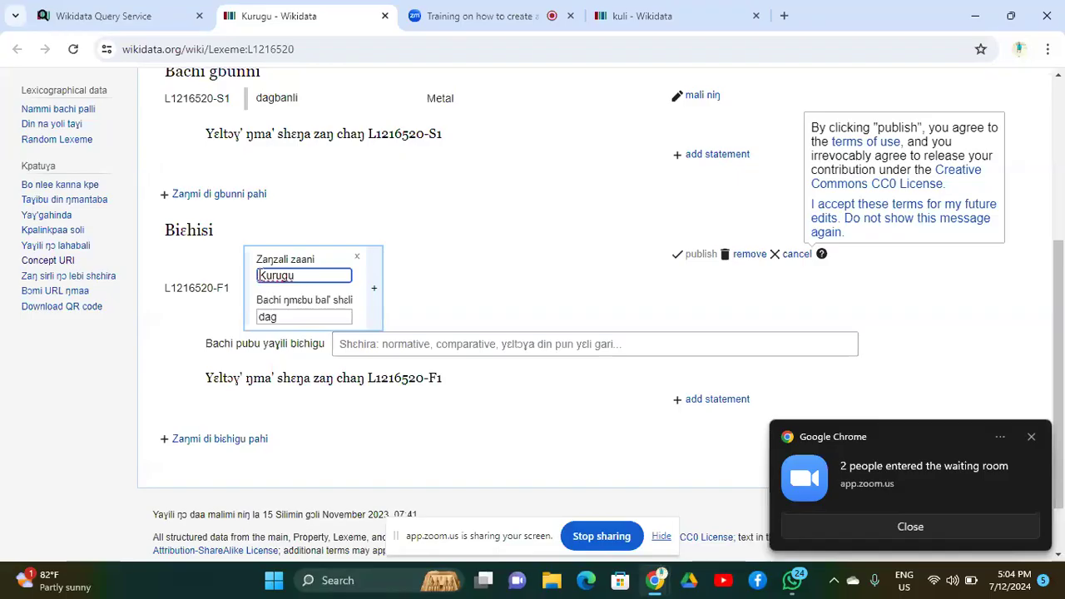
click(266, 274)
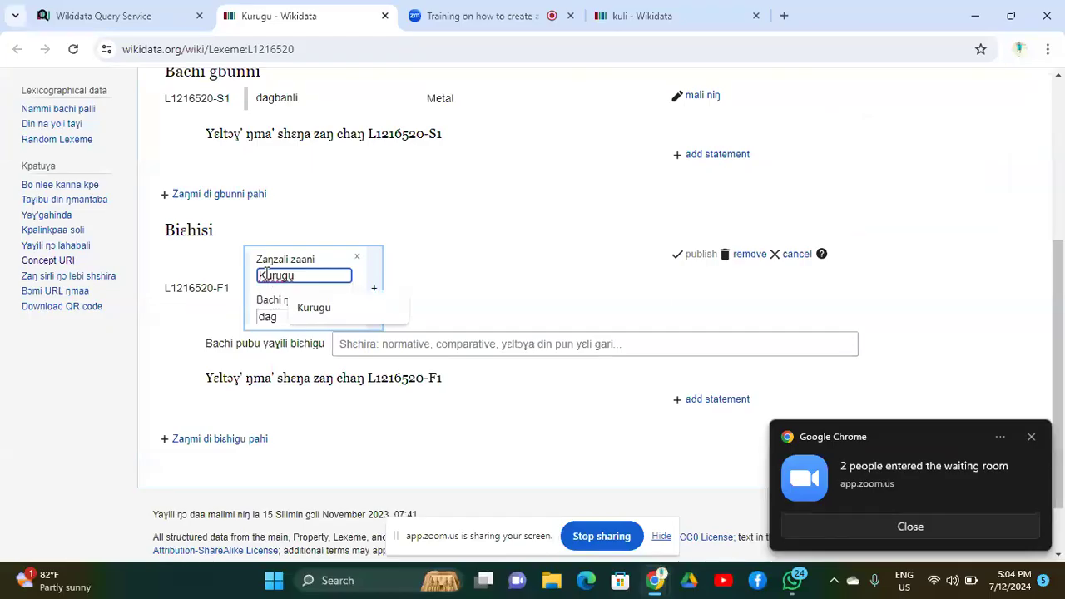
click(266, 273)
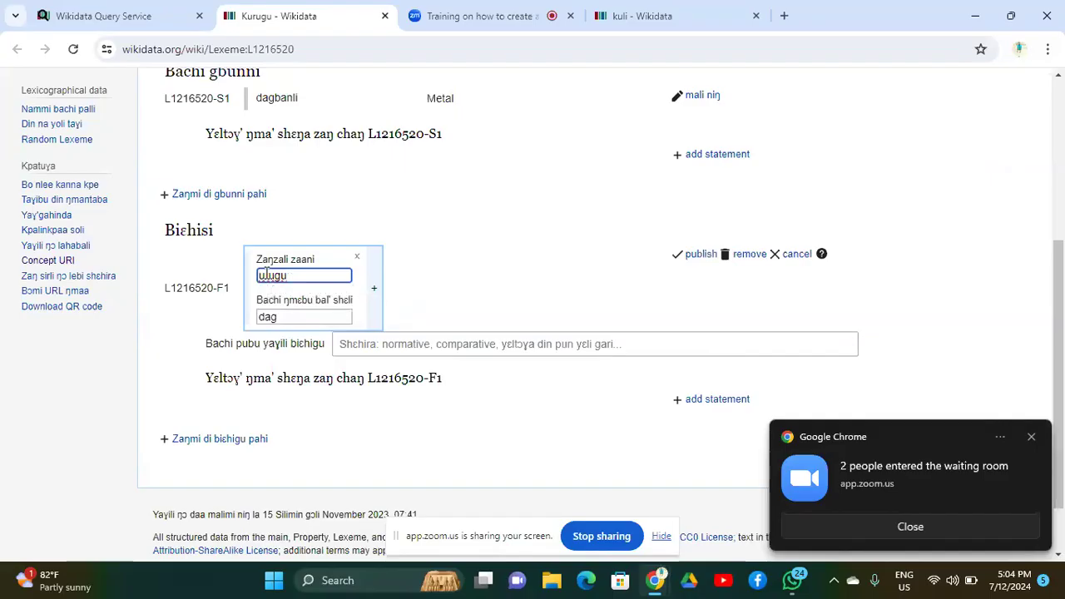
text(k)
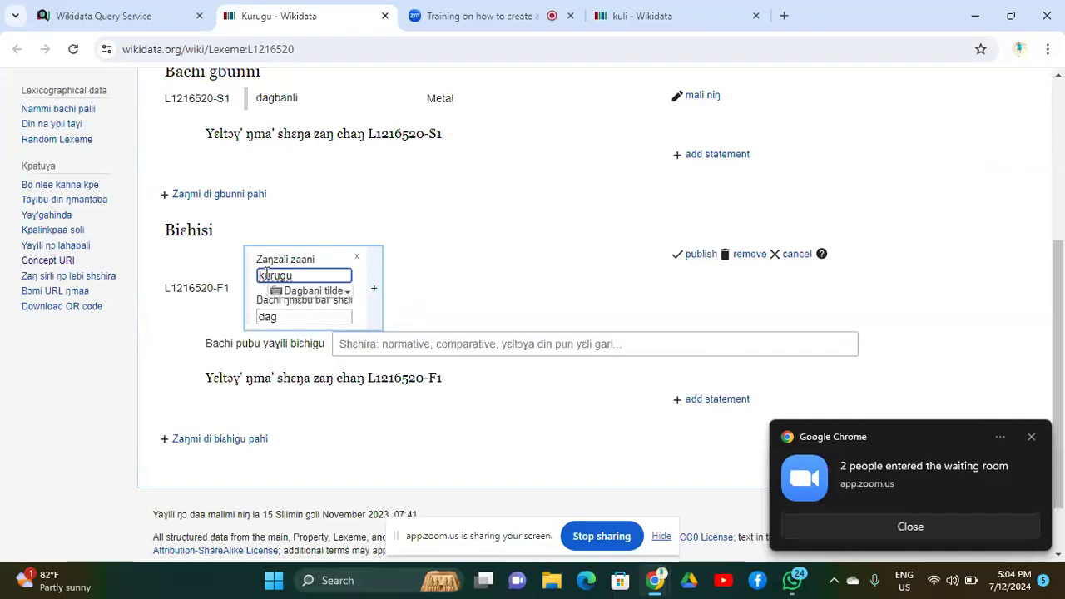
Step: Add "gaŋa" as the grammatical feature of form L1216520-F1 and publish the changes
click(342, 343)
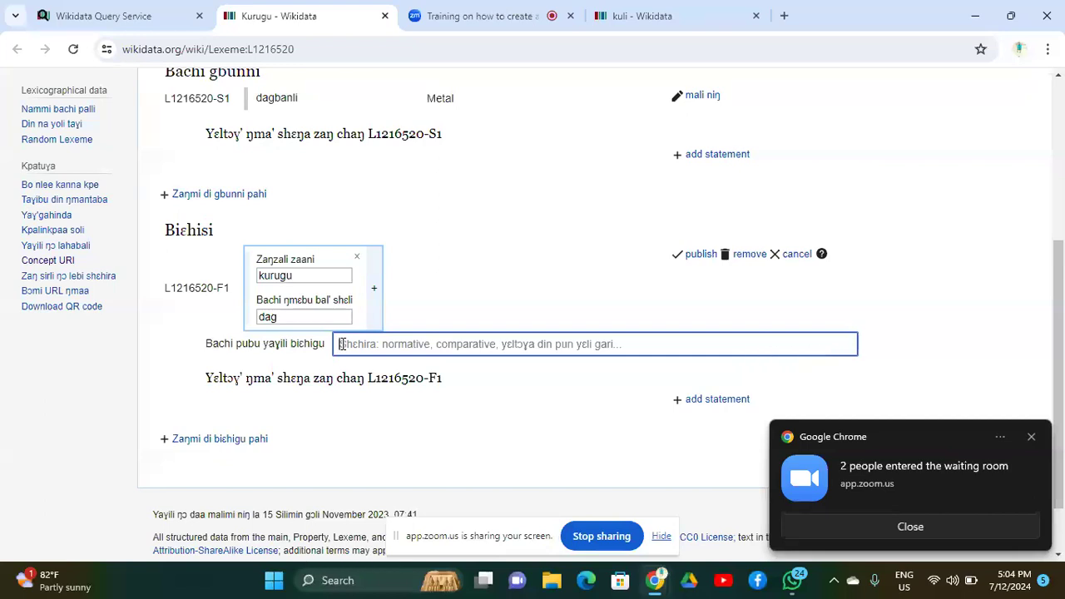
text(g)
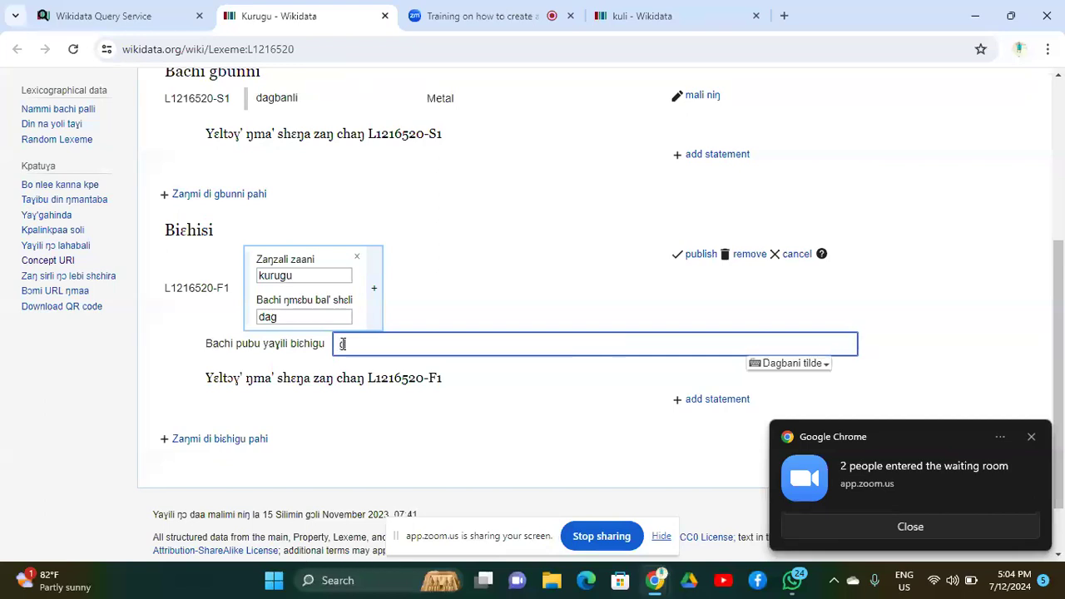
text(a~)
text(n)
text(aŋa)
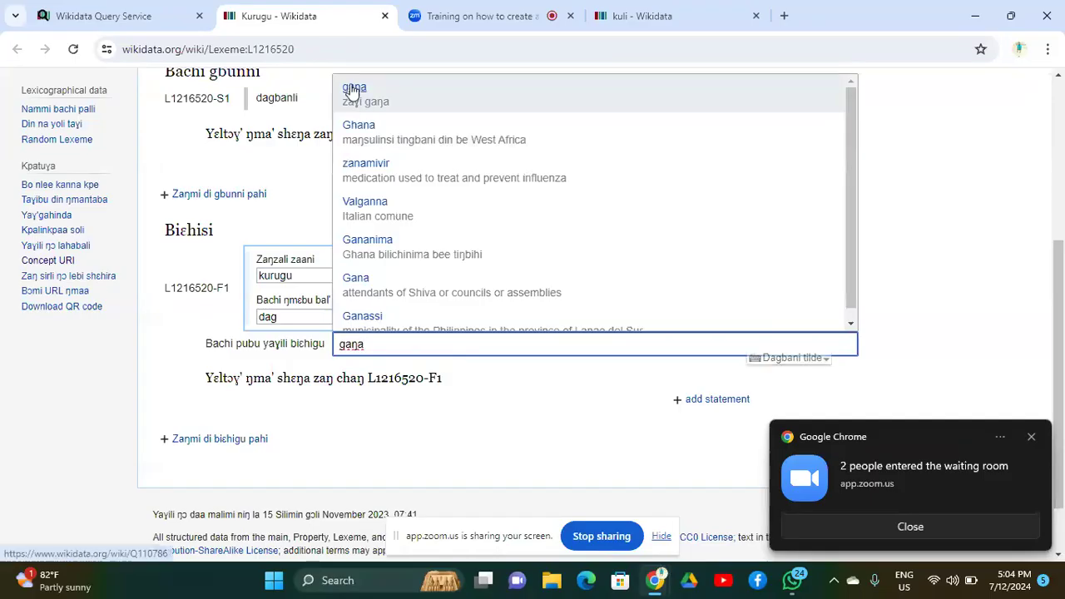
click(352, 92)
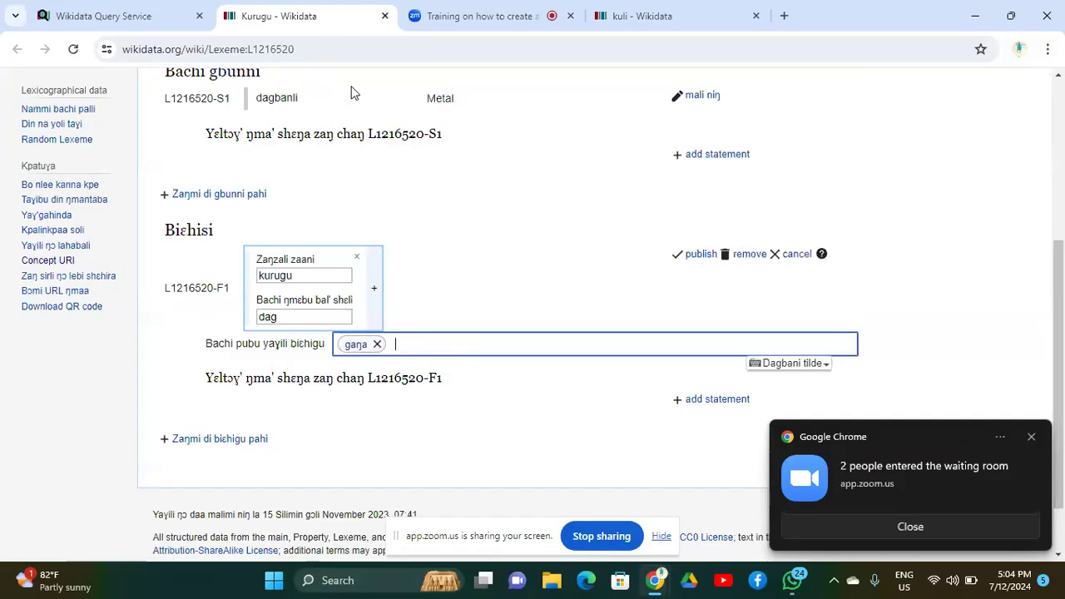
click(697, 255)
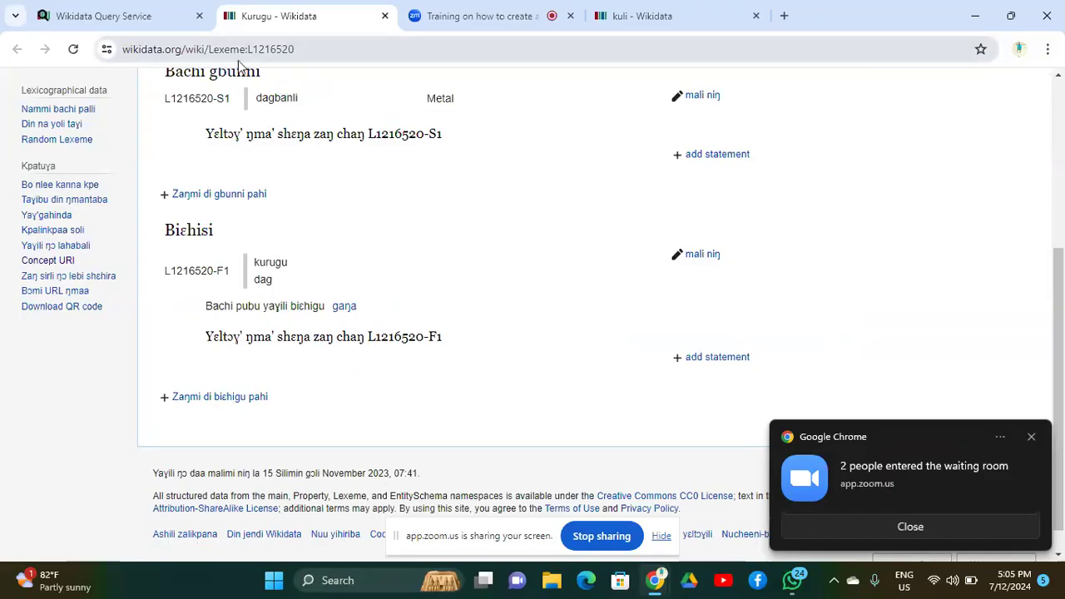
Step: Close the Kurugu lexeme and open the golimuni lexeme (L1161945) from the query results at its forms
click(385, 16)
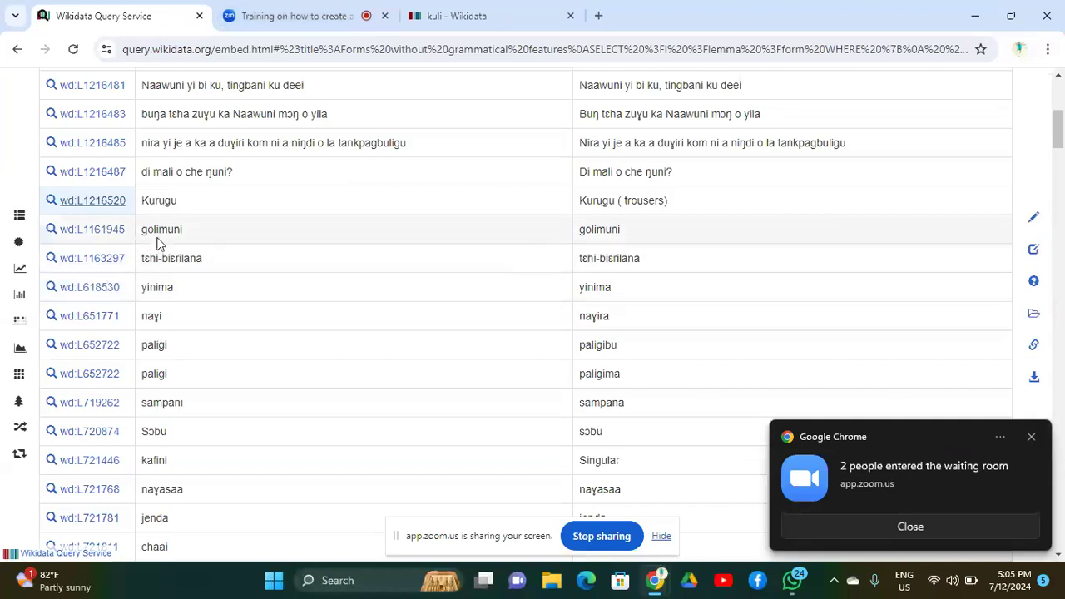
click(83, 236)
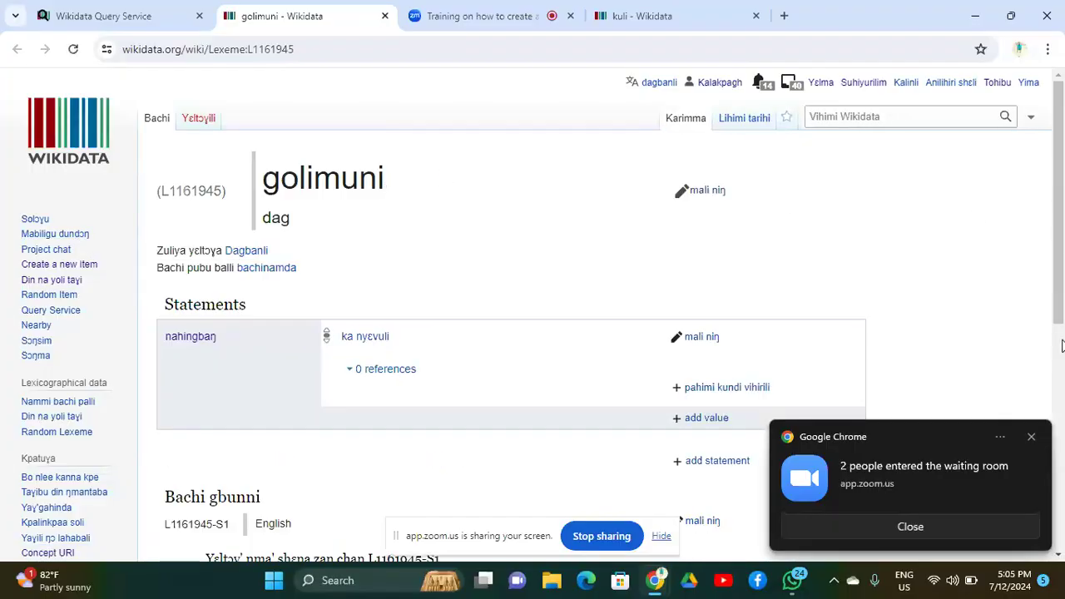
click(1032, 438)
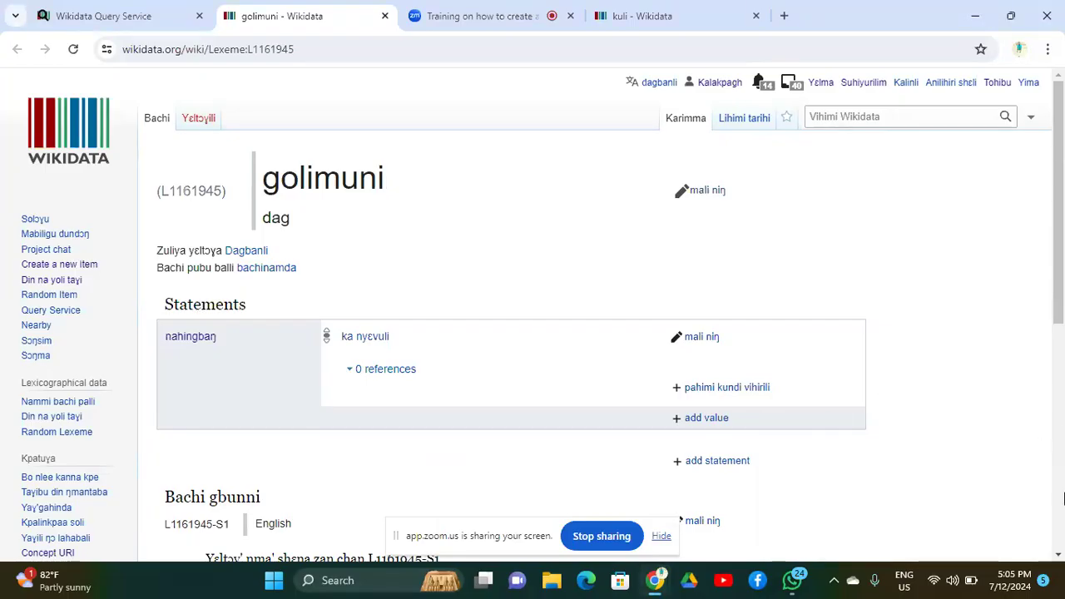
scroll(1059, 556, down, 4)
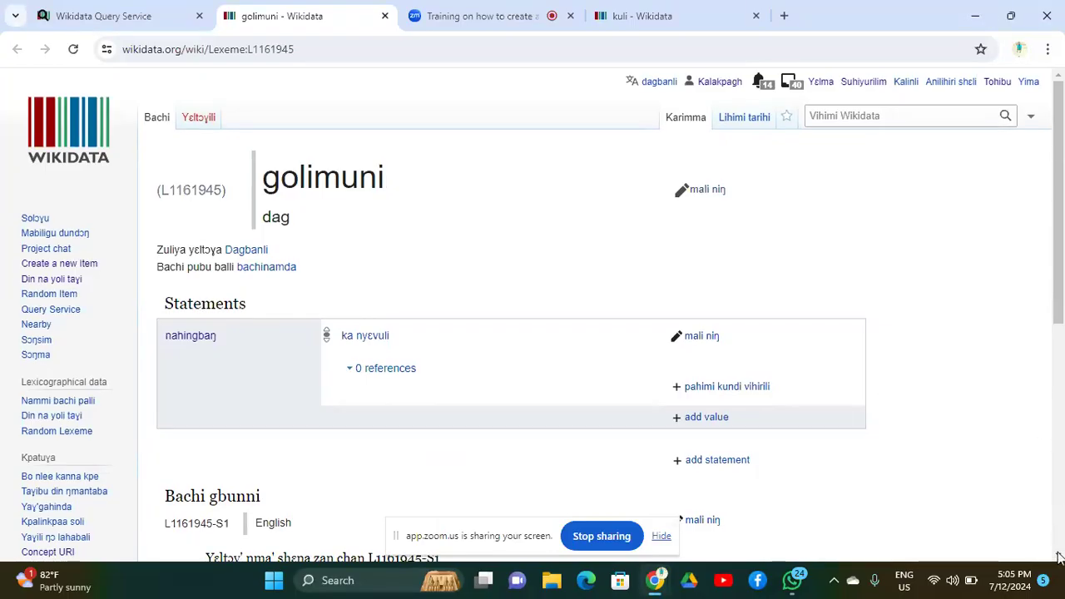
scroll(1059, 555, down, 2)
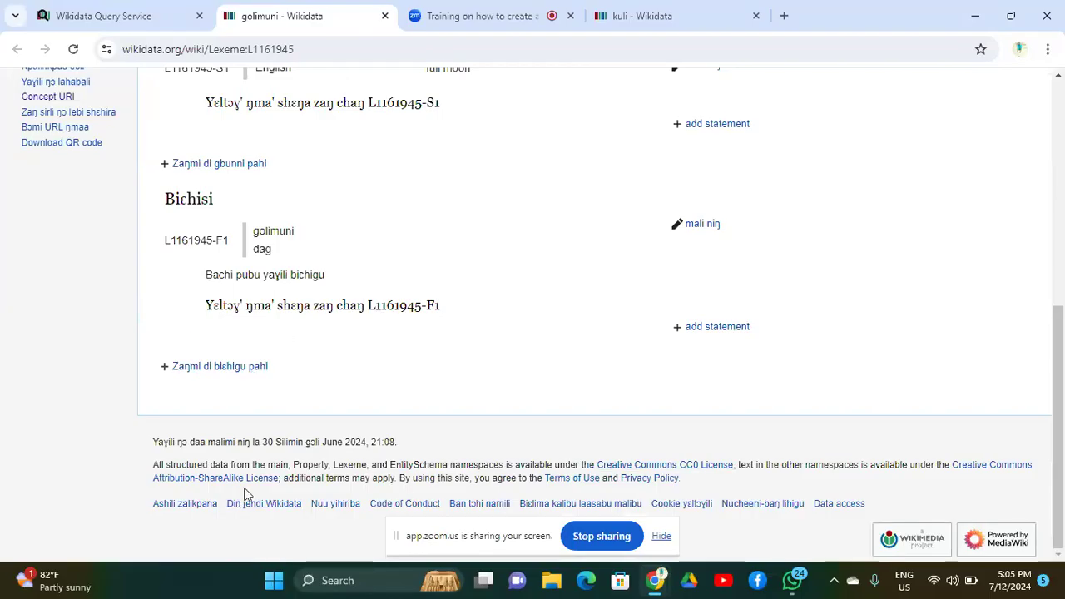
Step: Add "gaŋa" as the grammatical feature of form L1161945-F1 and publish it
click(702, 226)
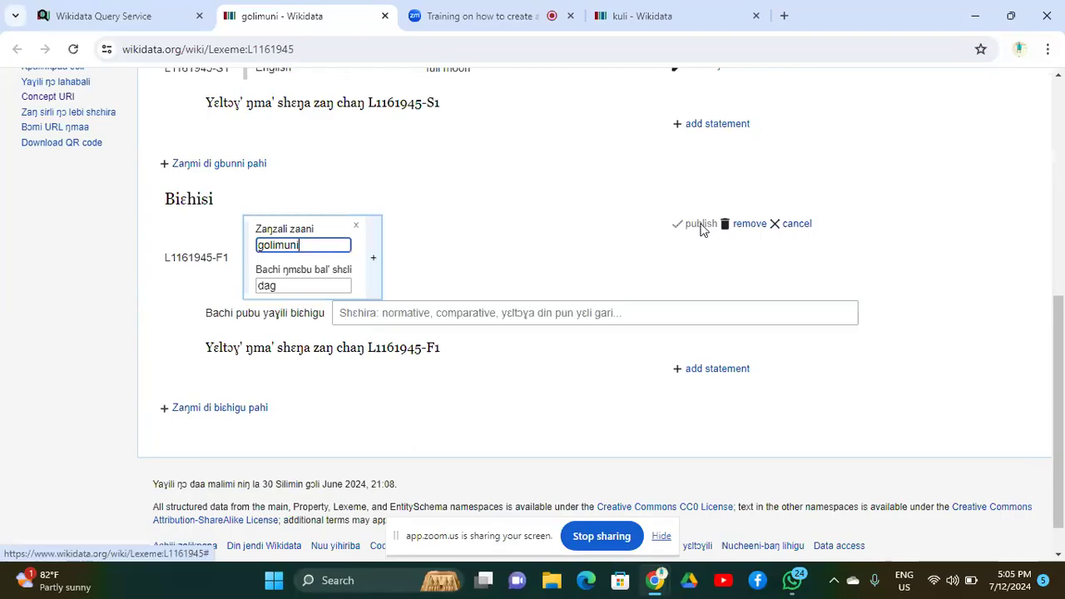
click(340, 313)
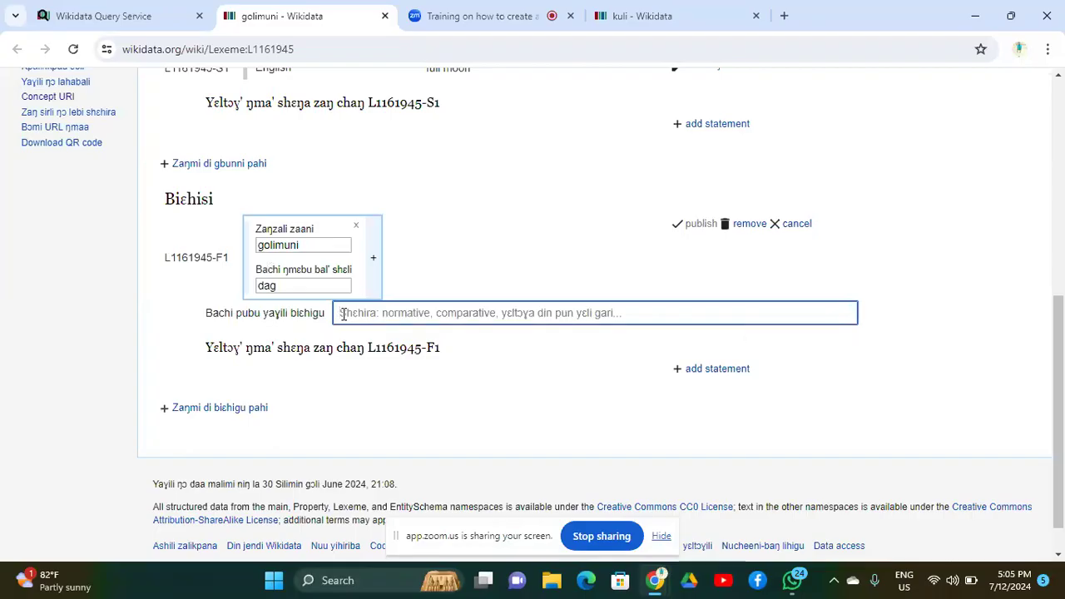
text(g)
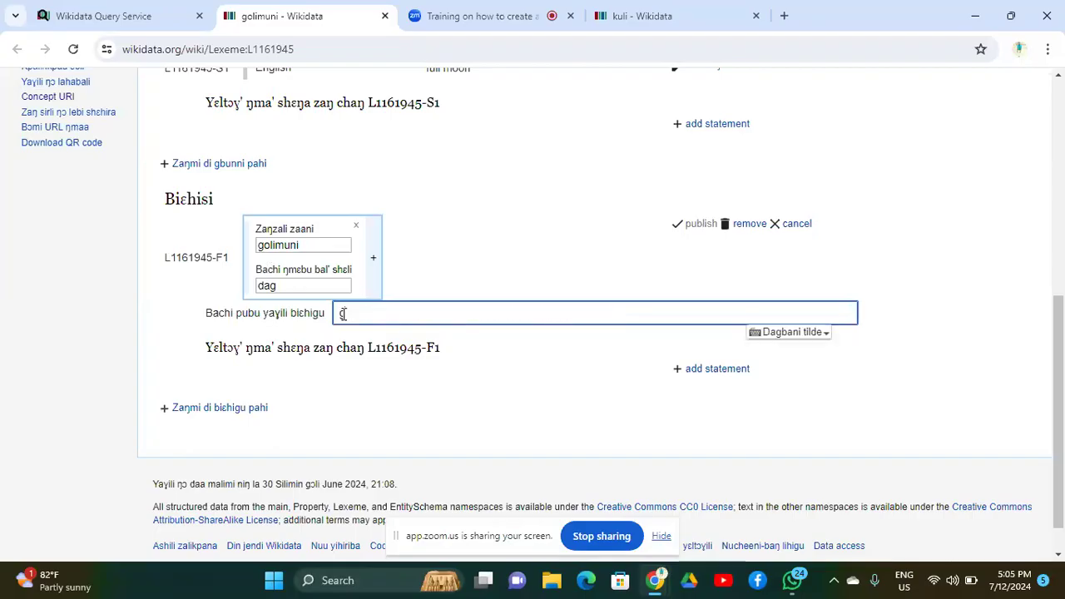
text(on)
text(aŋa)
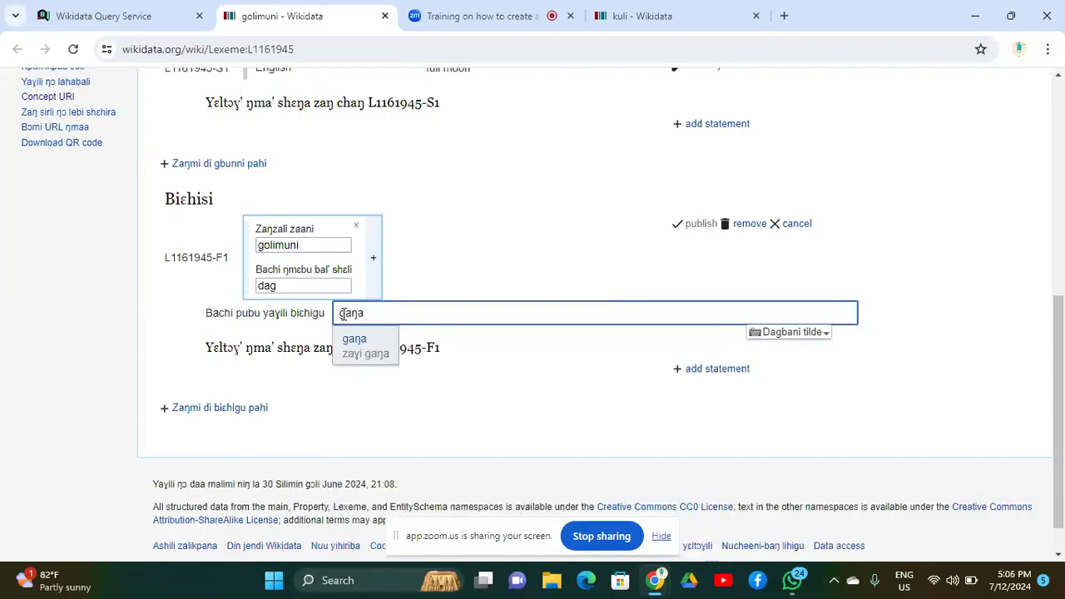
click(383, 350)
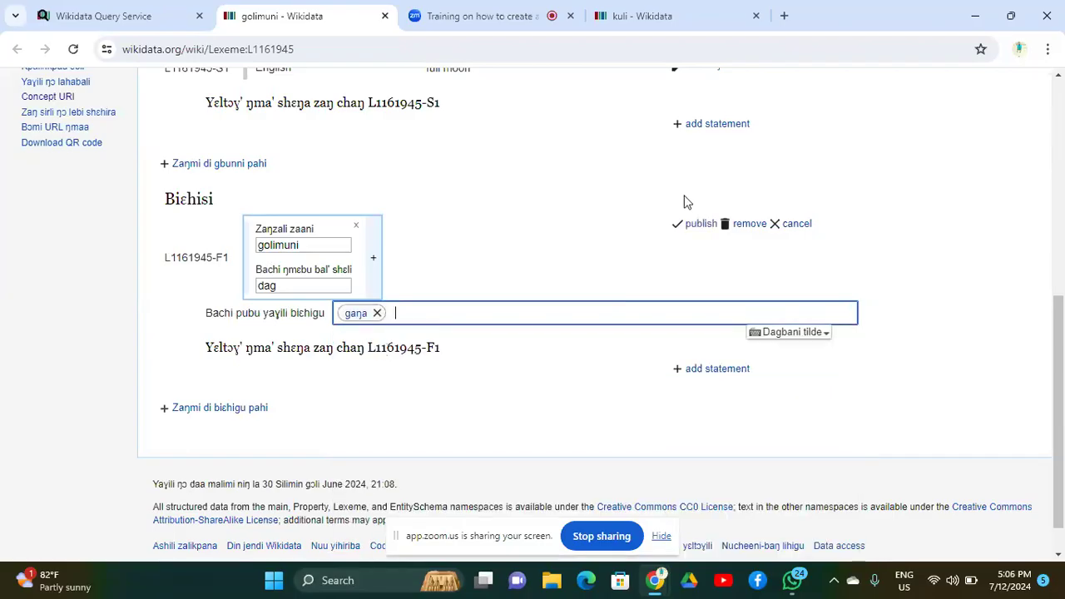
click(700, 224)
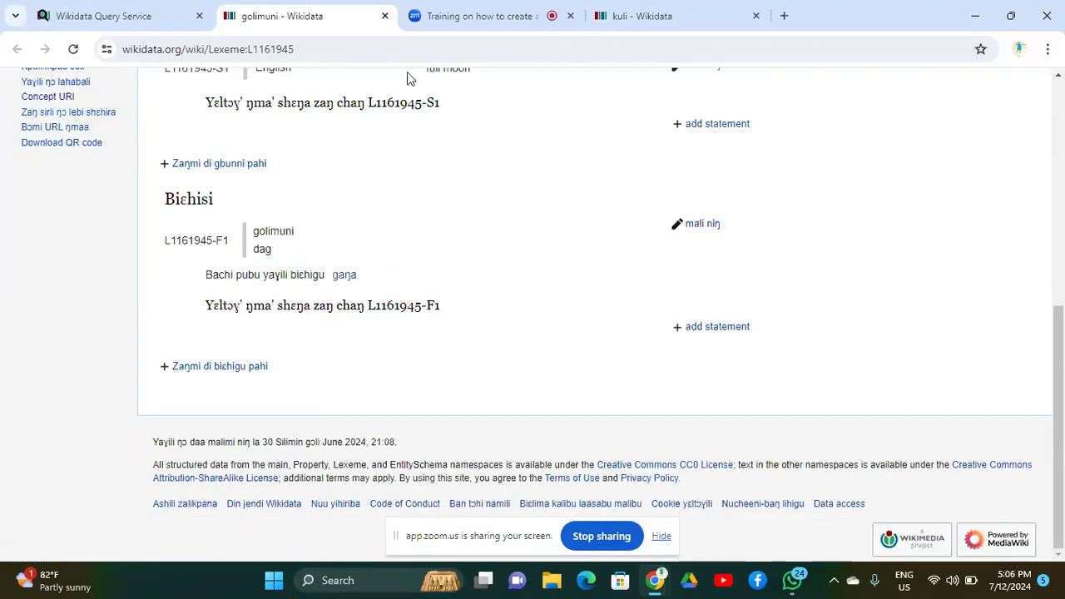
Step: Return to the Dagbani maintenance tasks page and rerun the "Dagbani Forms without grammatical features" query
click(140, 23)
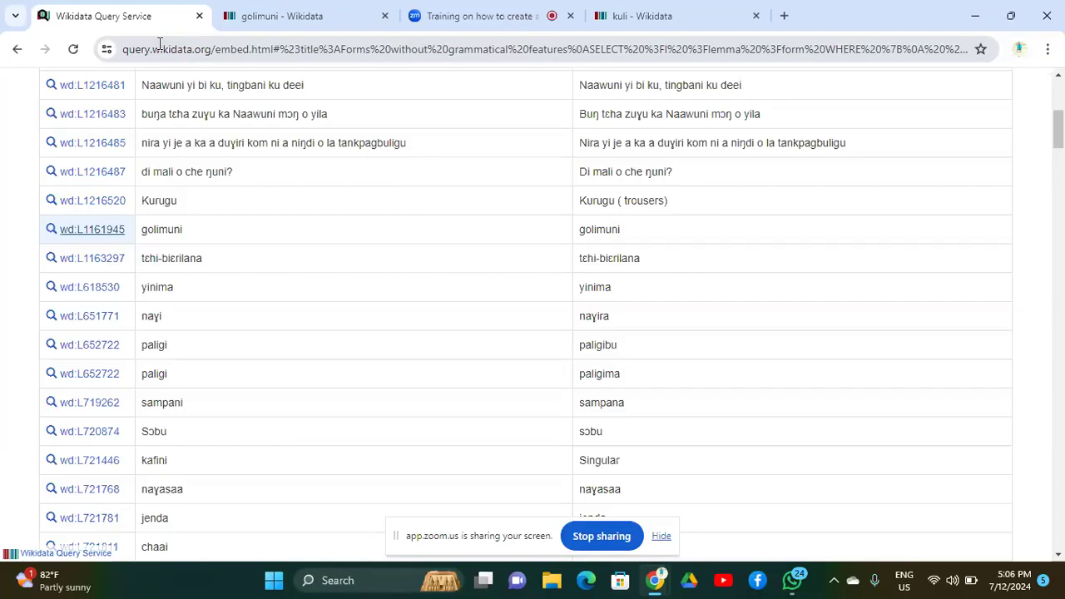
click(10, 54)
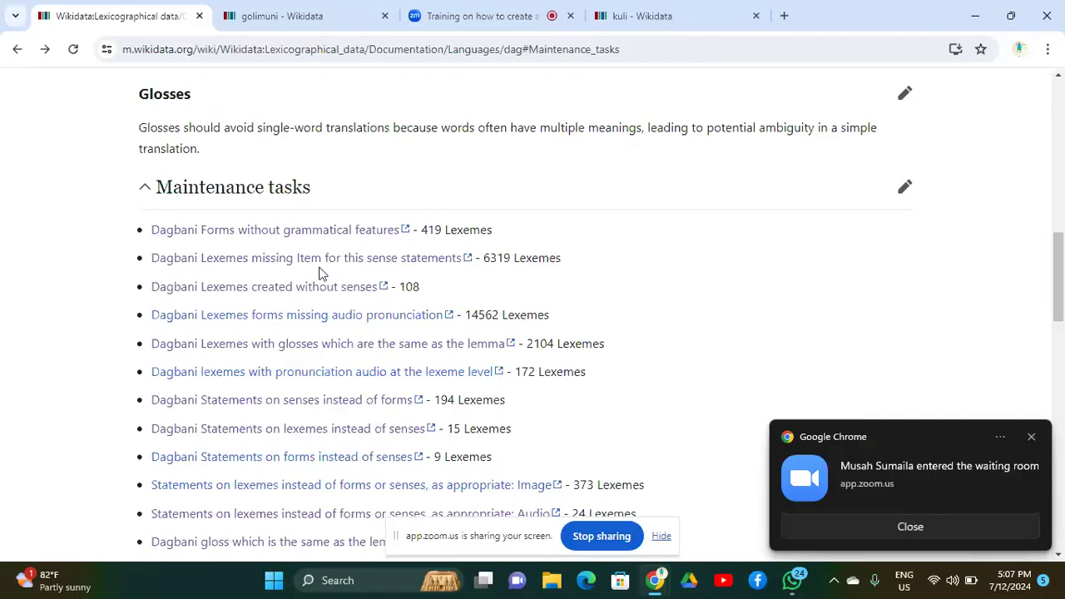
click(280, 238)
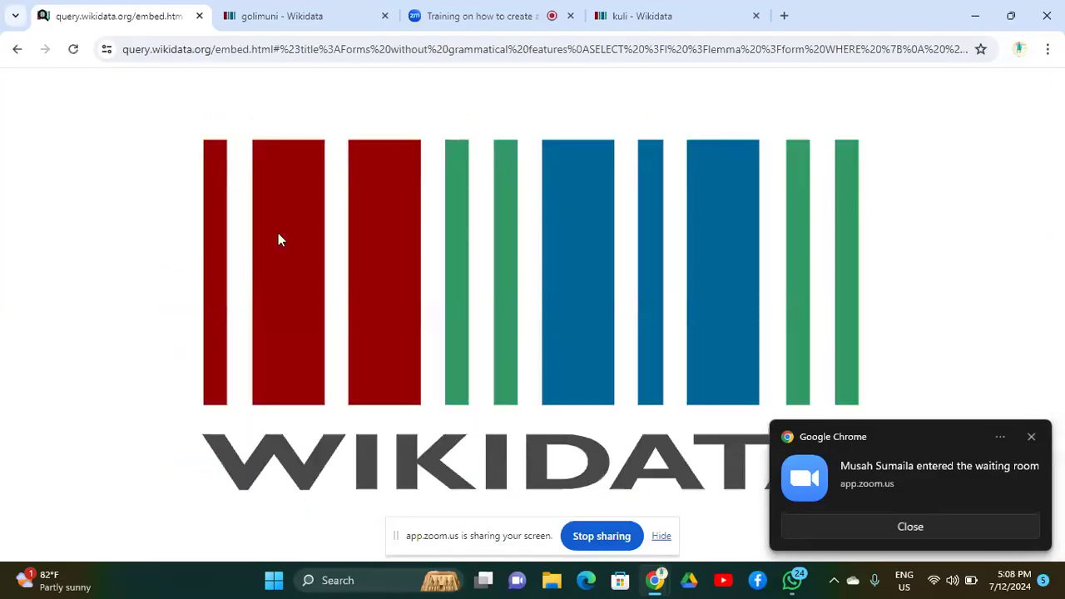
click(1031, 438)
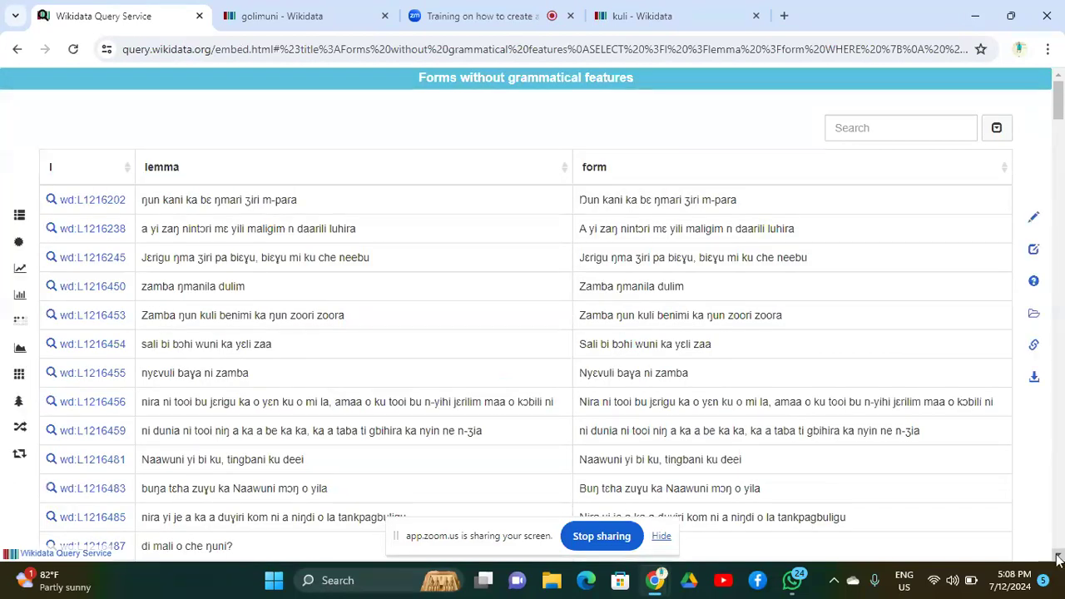
Step: Open the yinima lexeme (L618530) from the query results at its forms
scroll(1057, 560, down, 5)
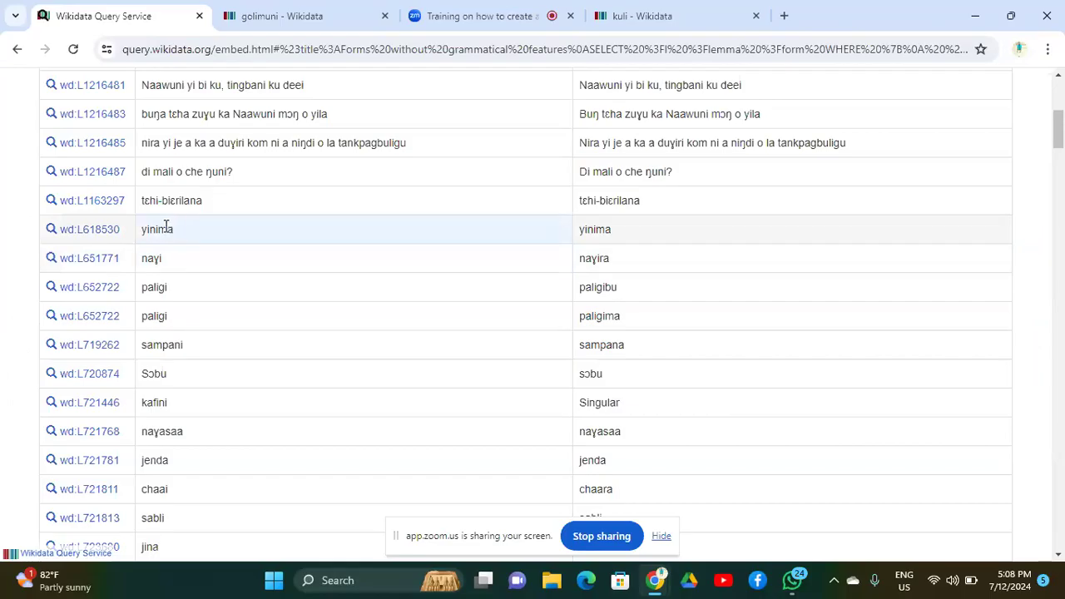
click(78, 239)
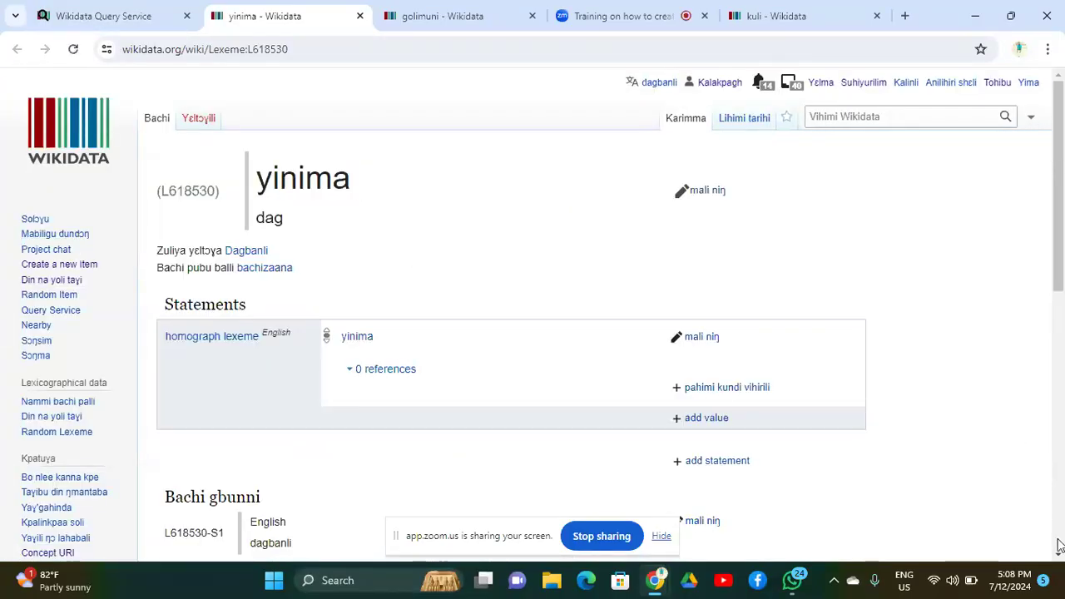
scroll(1059, 555, down, 5)
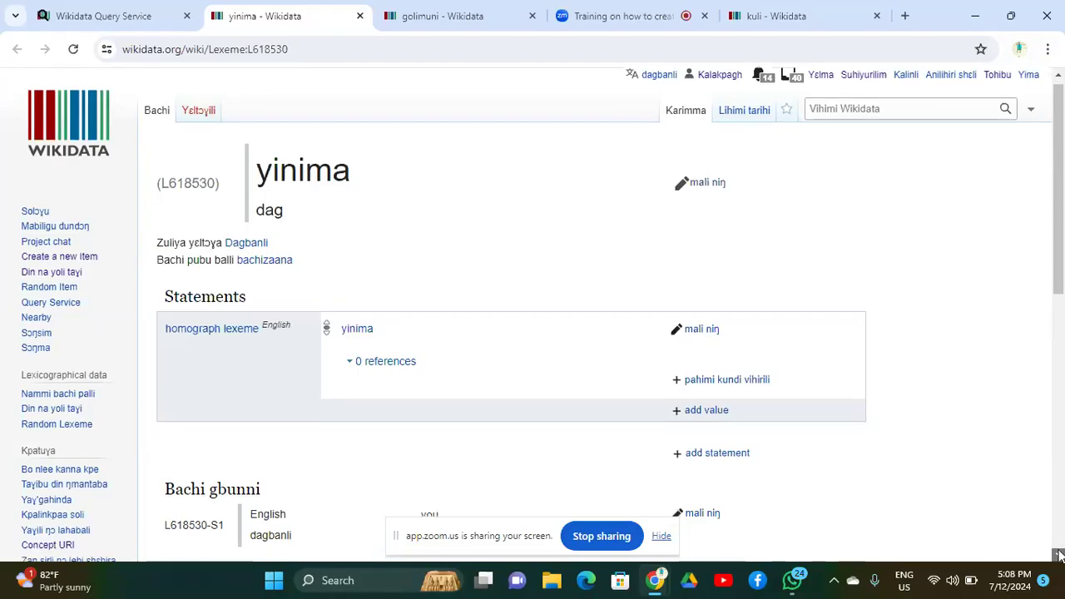
scroll(1059, 555, down, 1)
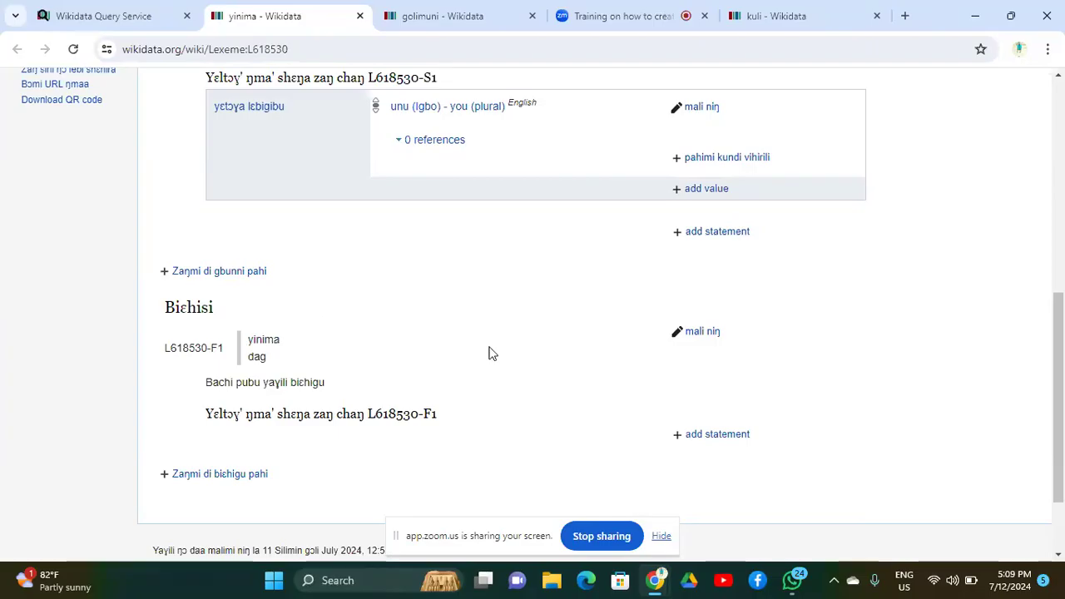
Step: Add "bɔbigu" (plural) as the grammatical feature of form L618530-F1 and publish it
click(694, 339)
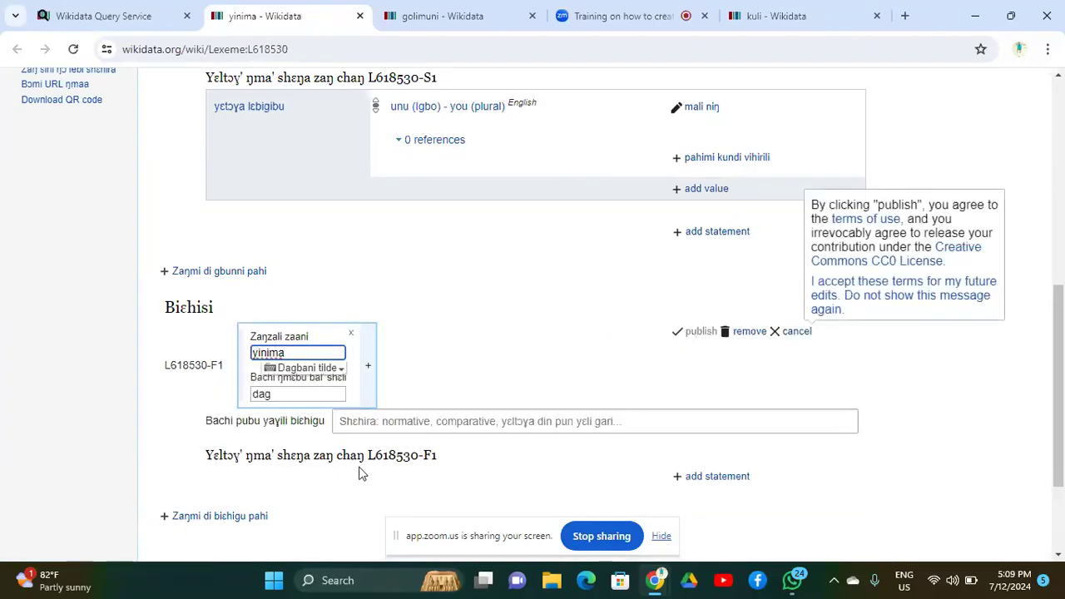
click(353, 421)
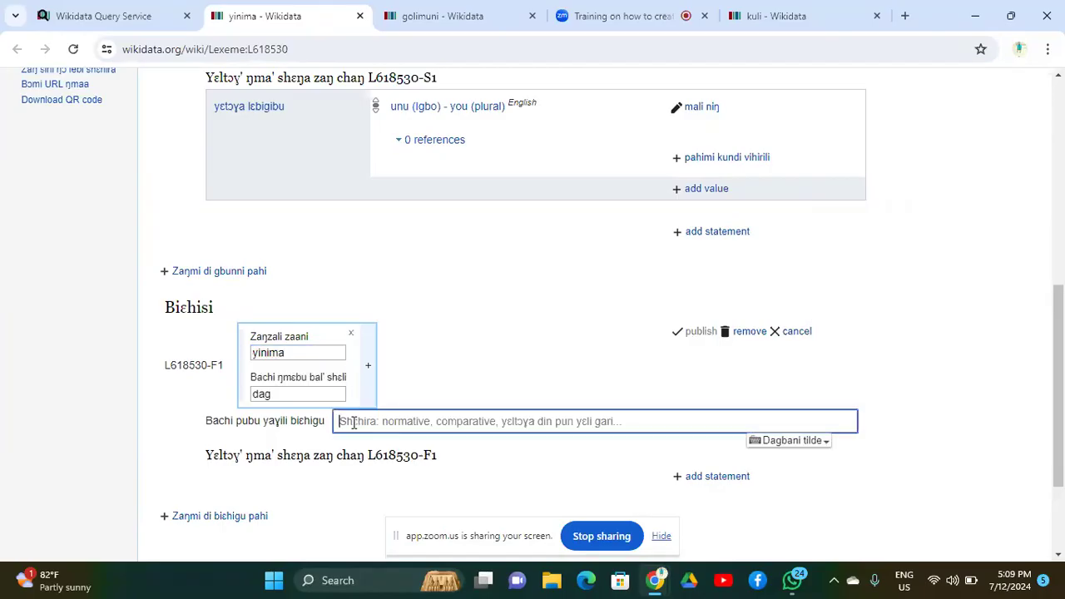
text(plural)
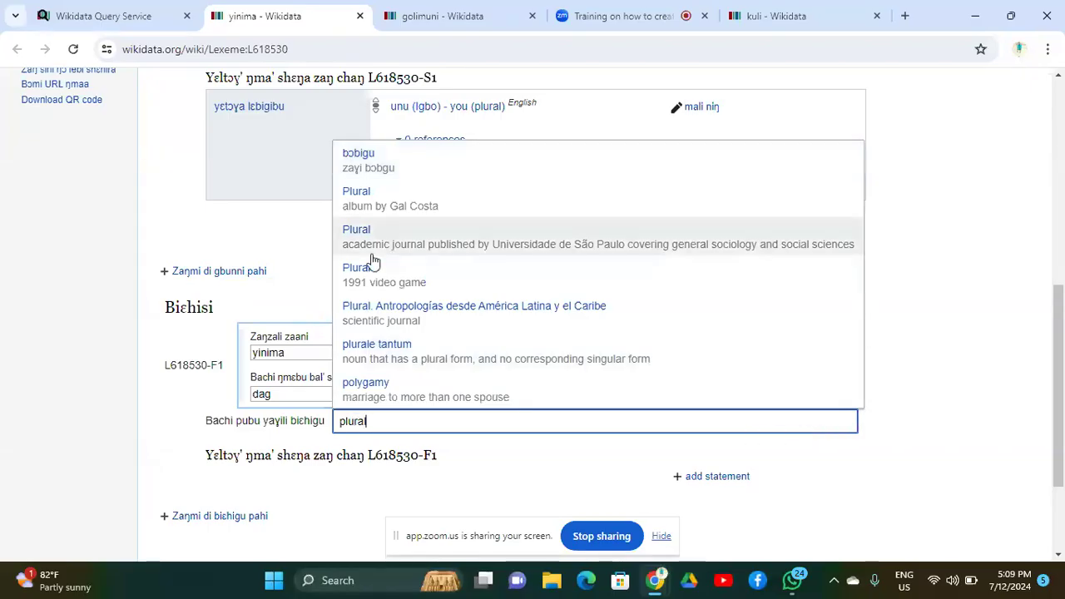
click(374, 164)
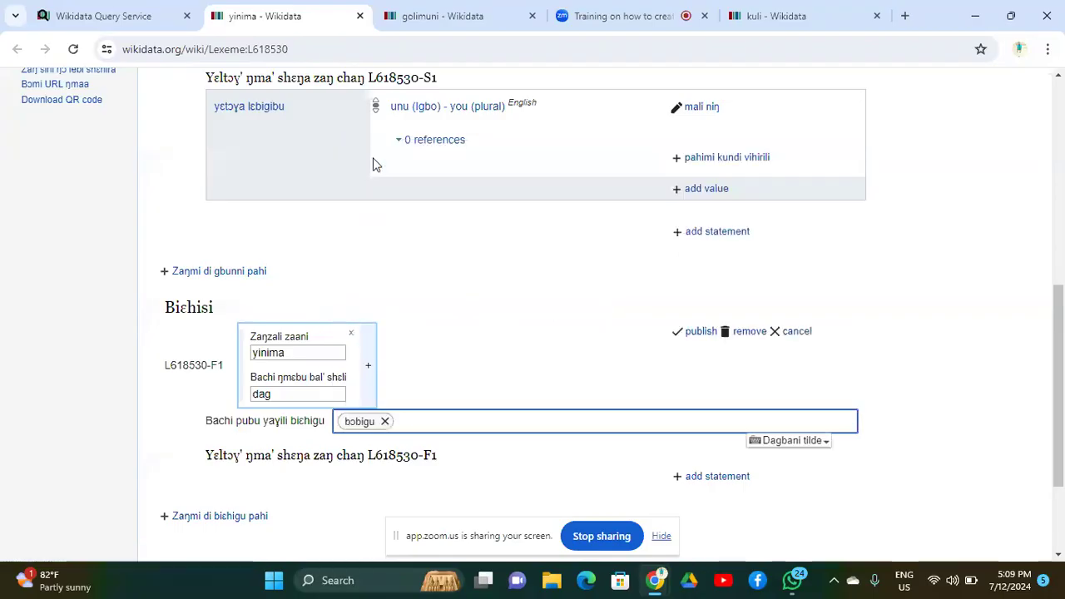
click(701, 334)
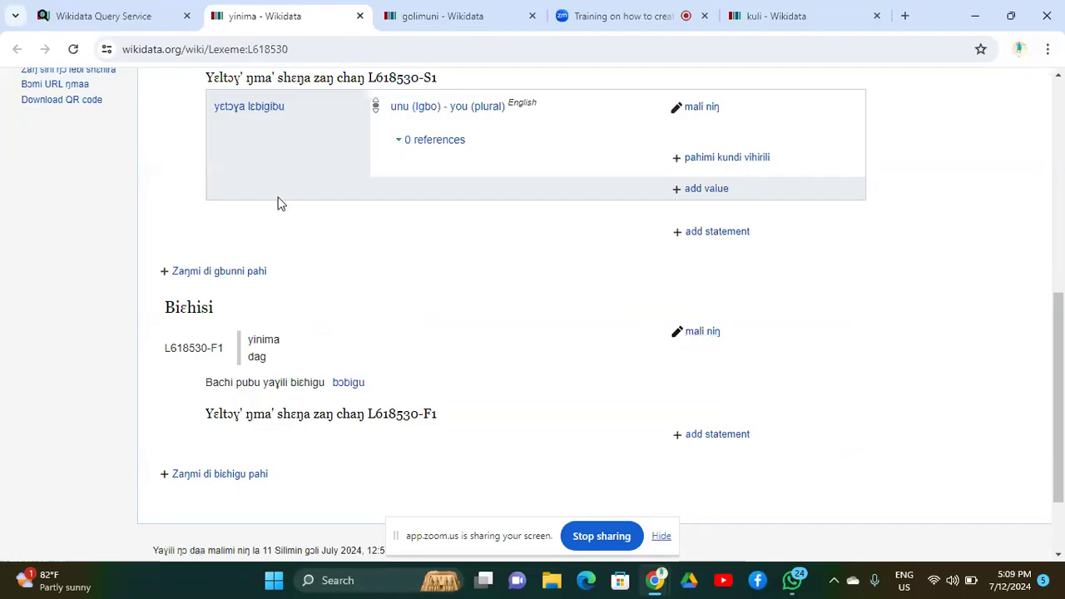
Step: Return to the Dagbani maintenance tasks page and run the "Dagbani Lexemes created without senses" query
click(133, 22)
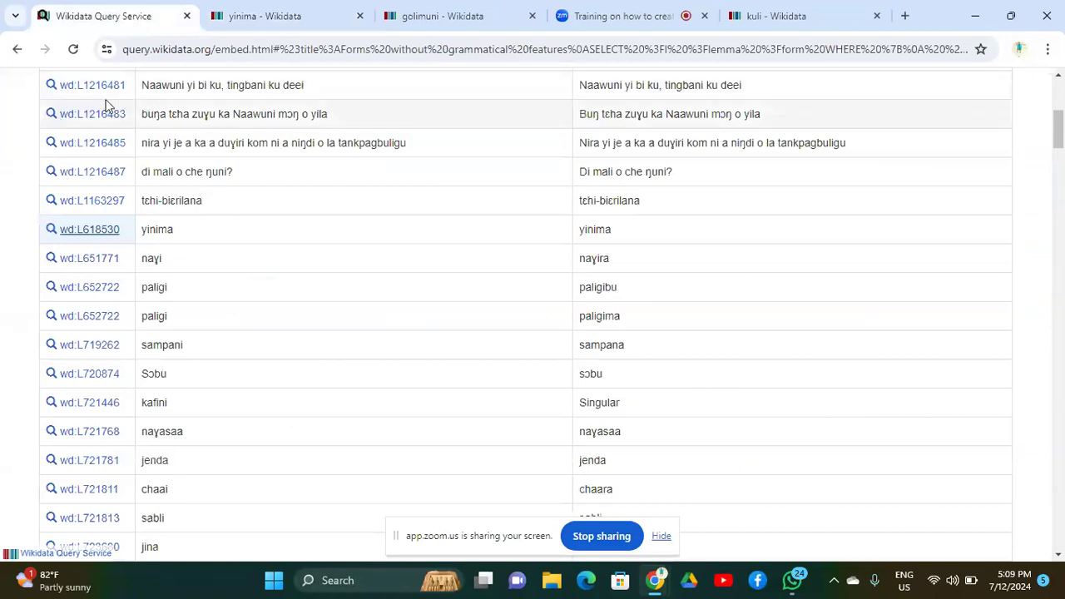
click(14, 51)
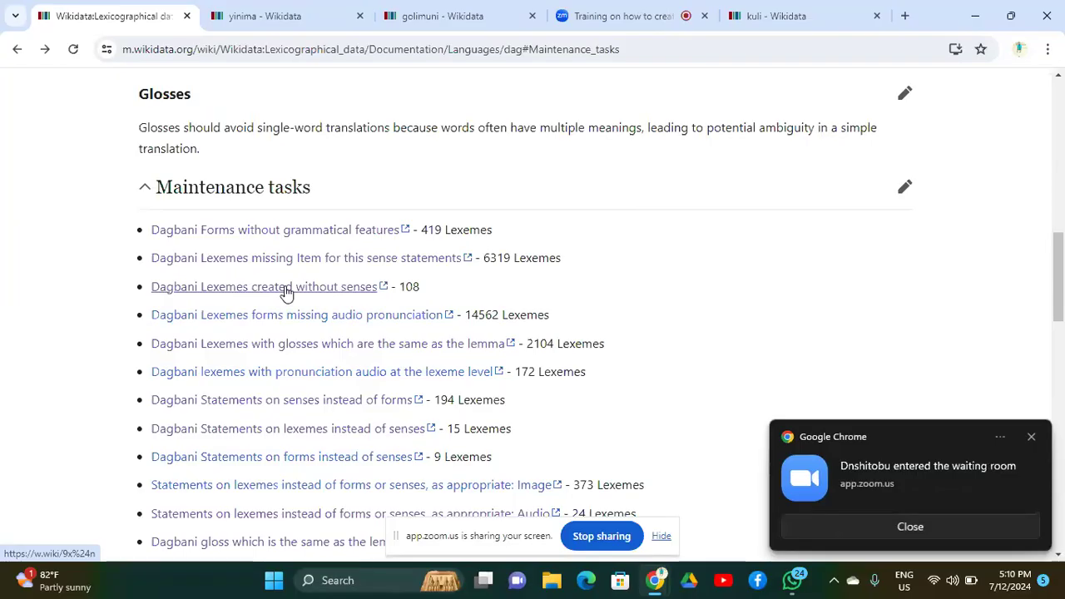
click(285, 288)
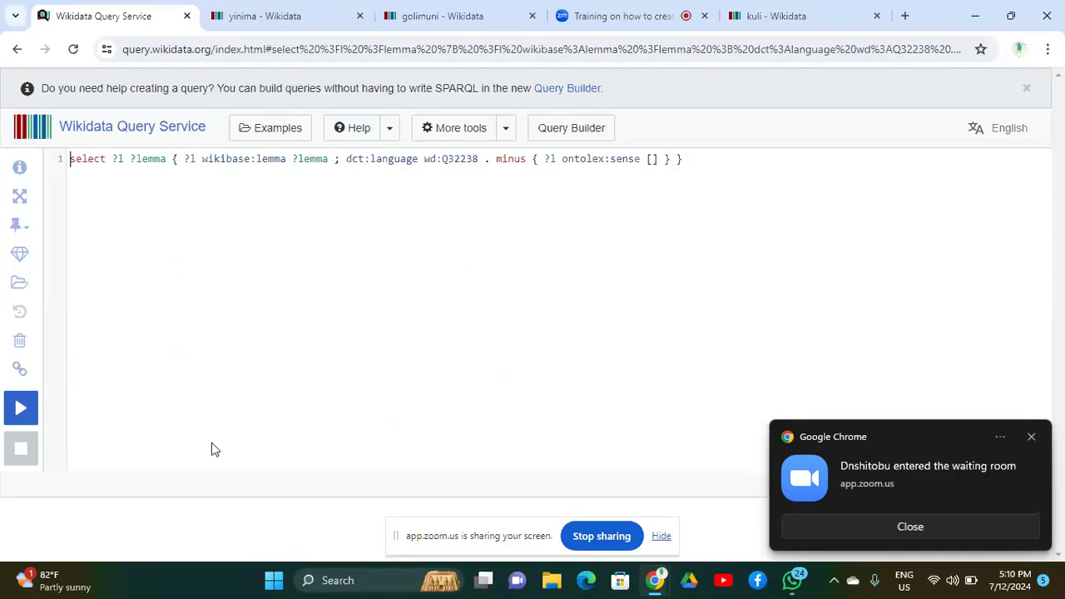
click(18, 419)
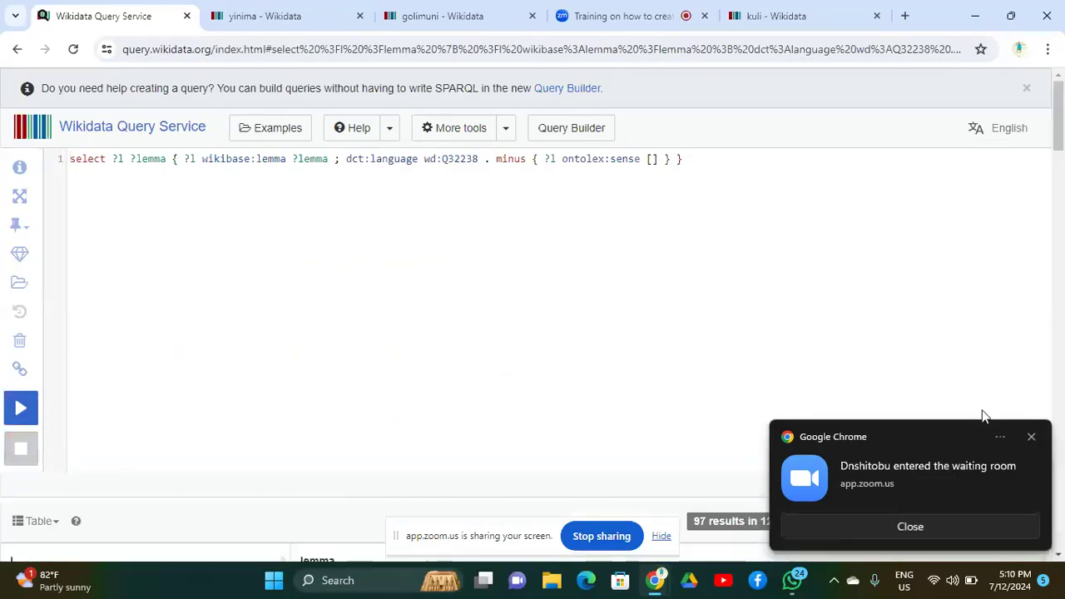
click(1031, 438)
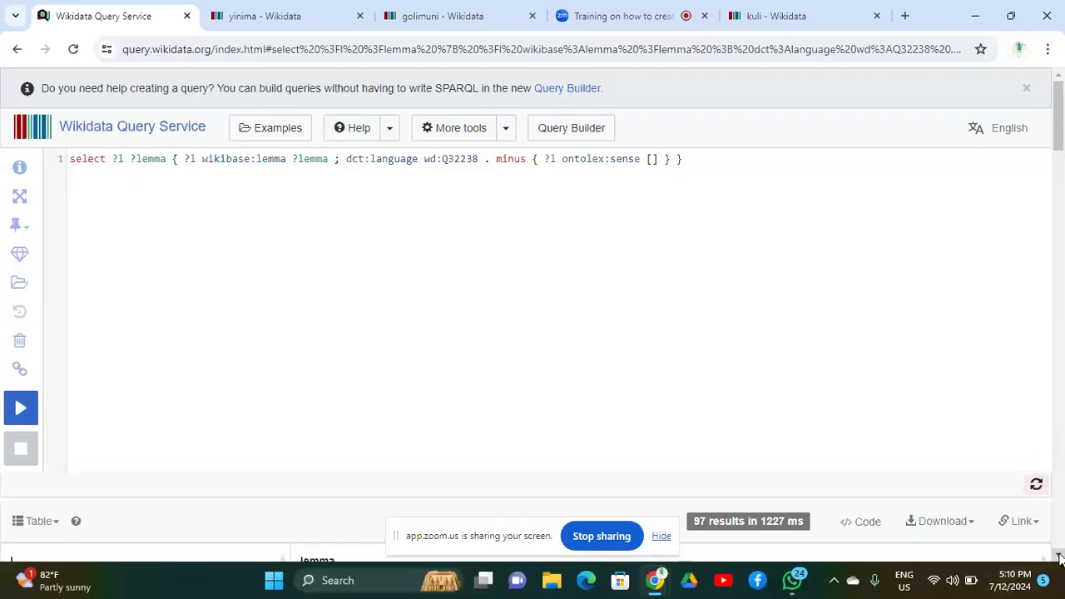
Step: Open the baɣi lexeme (L718816) from the query results at its empty senses section
scroll(1059, 556, down, 4)
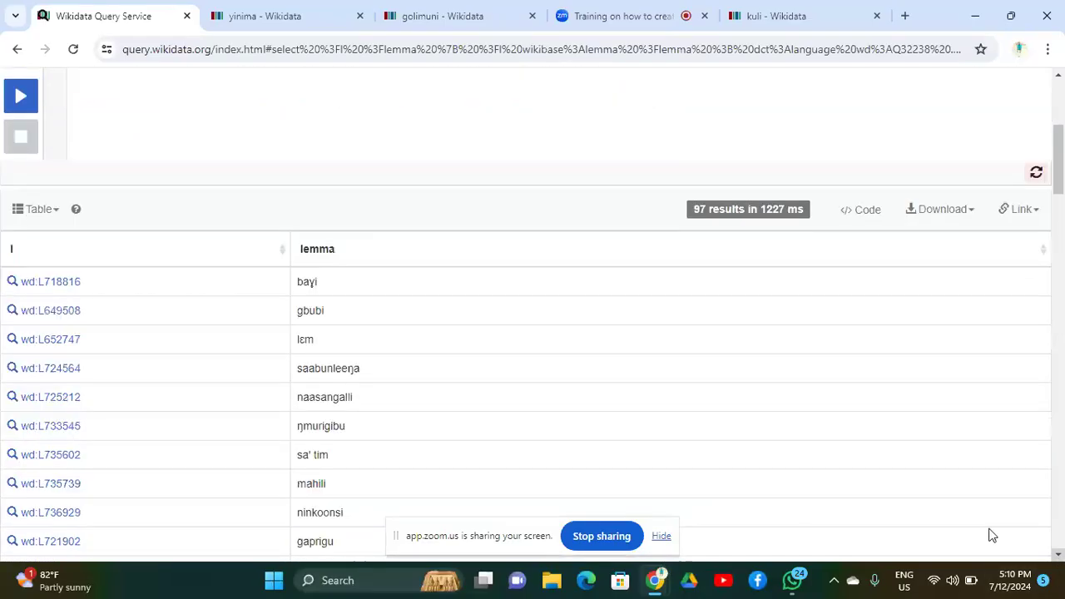
click(72, 283)
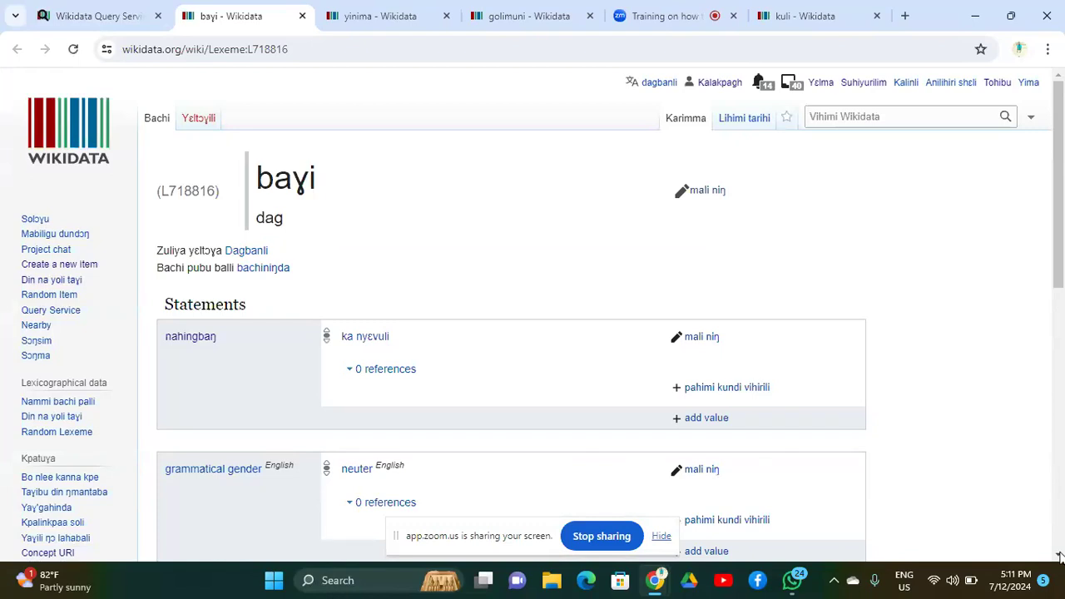
scroll(1060, 556, down, 5)
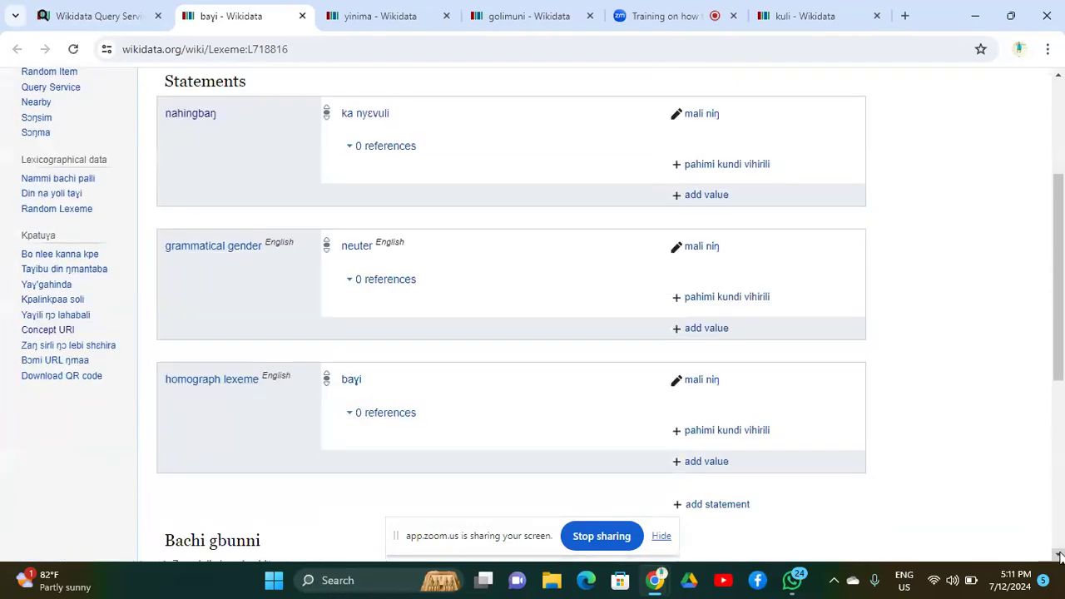
scroll(1059, 556, down, 3)
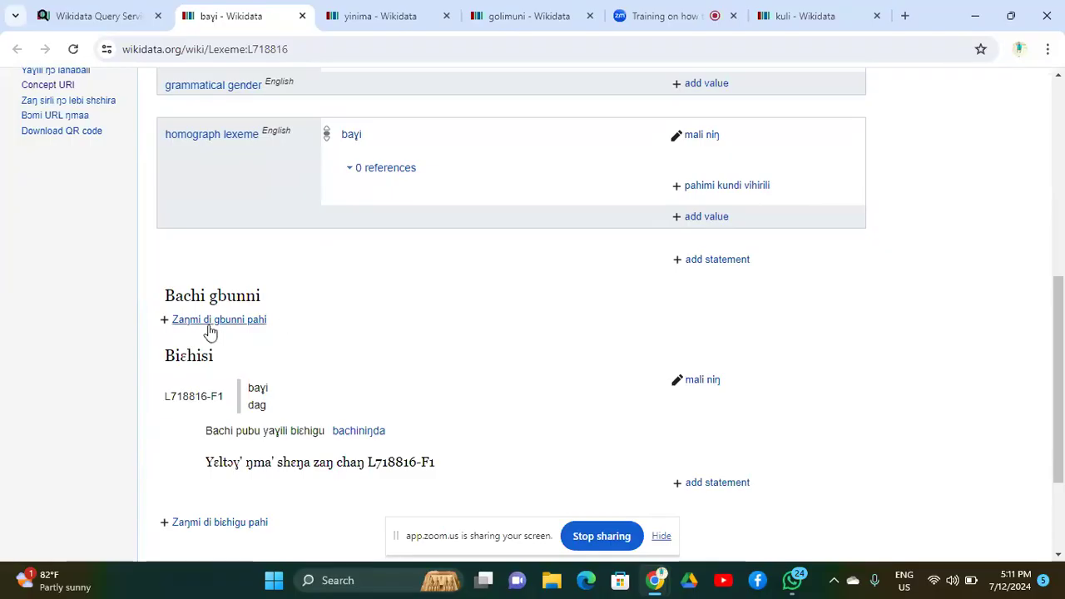
Step: Start a new sense for the baɣi lexeme with dagbanli (dag) as the gloss language
click(260, 323)
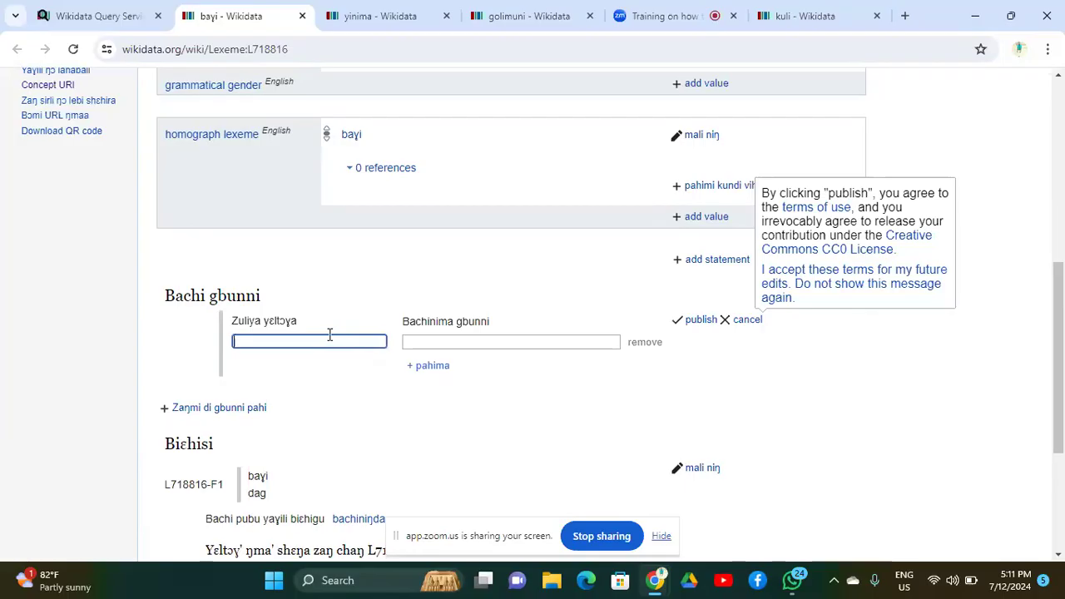
text(d)
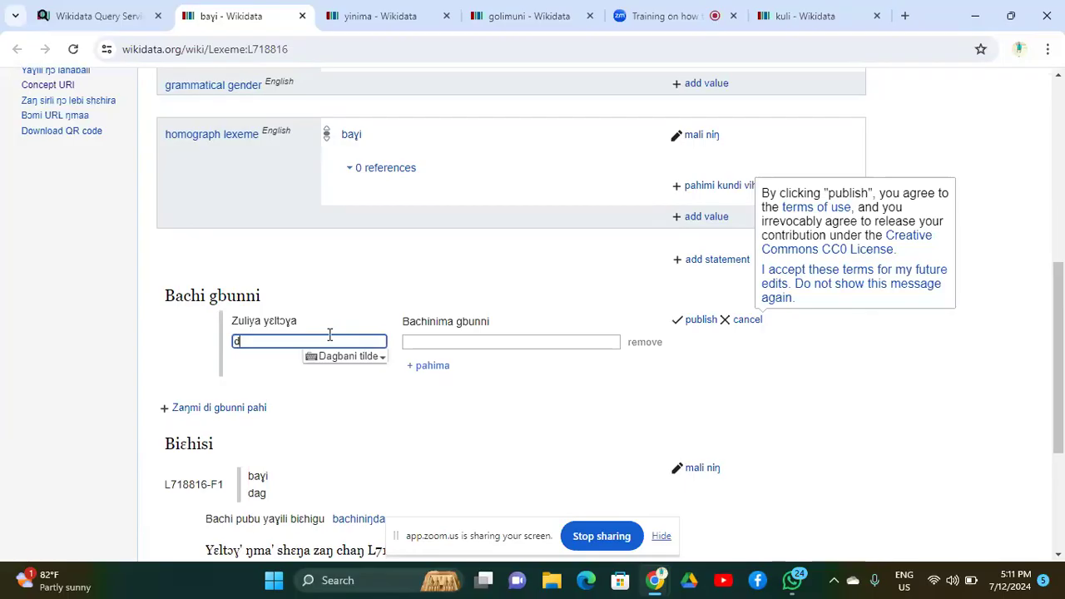
text(ag)
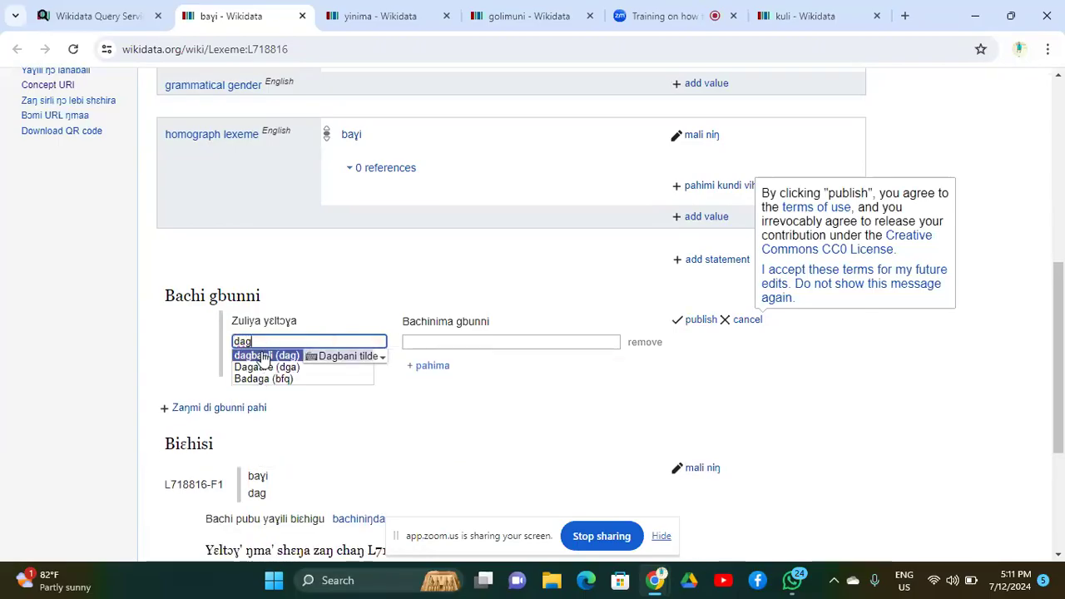
click(263, 356)
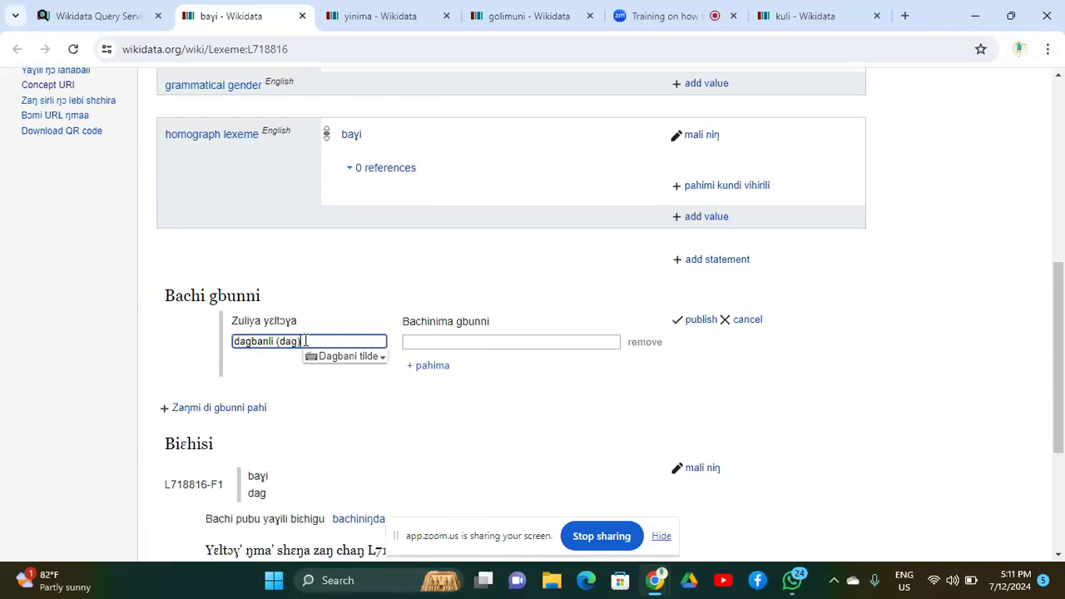
click(413, 342)
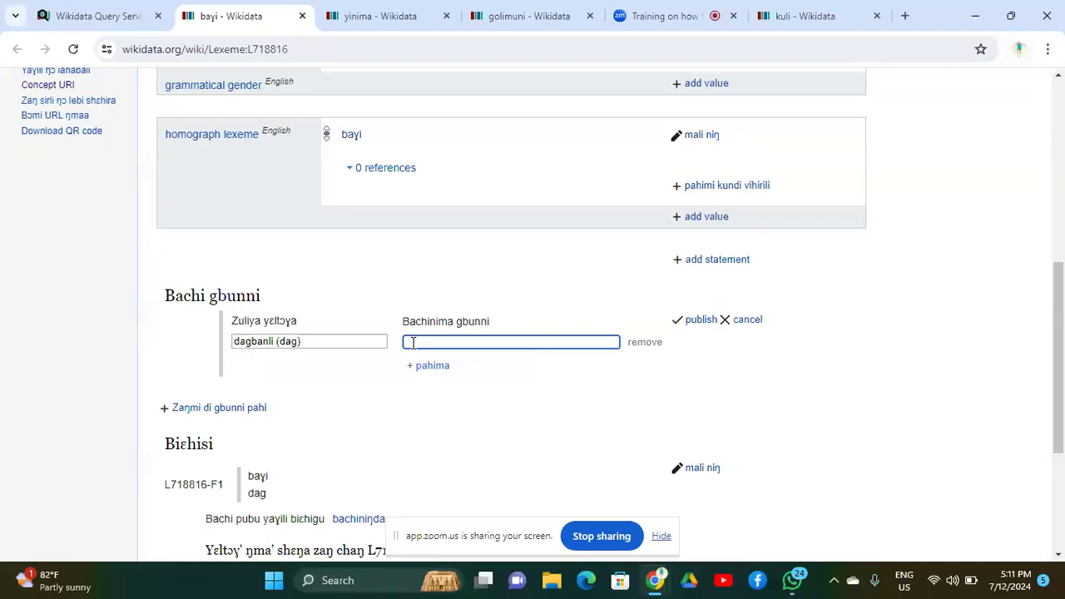
Step: Review the baɣi lexeme's lexical category and statements to work out which meaning the new sense should describe
click(1057, 77)
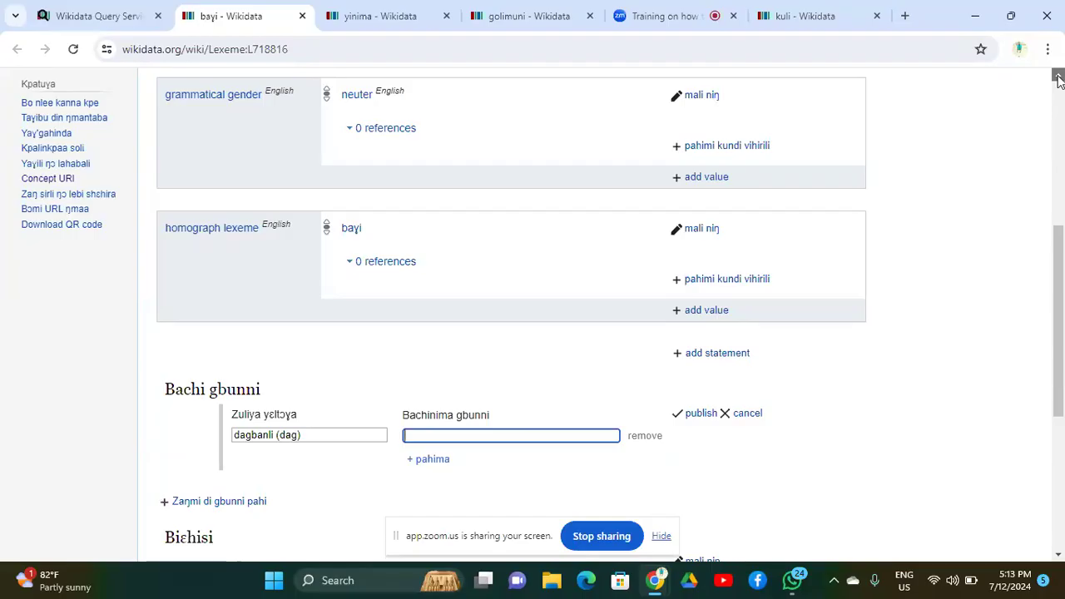
text(d)
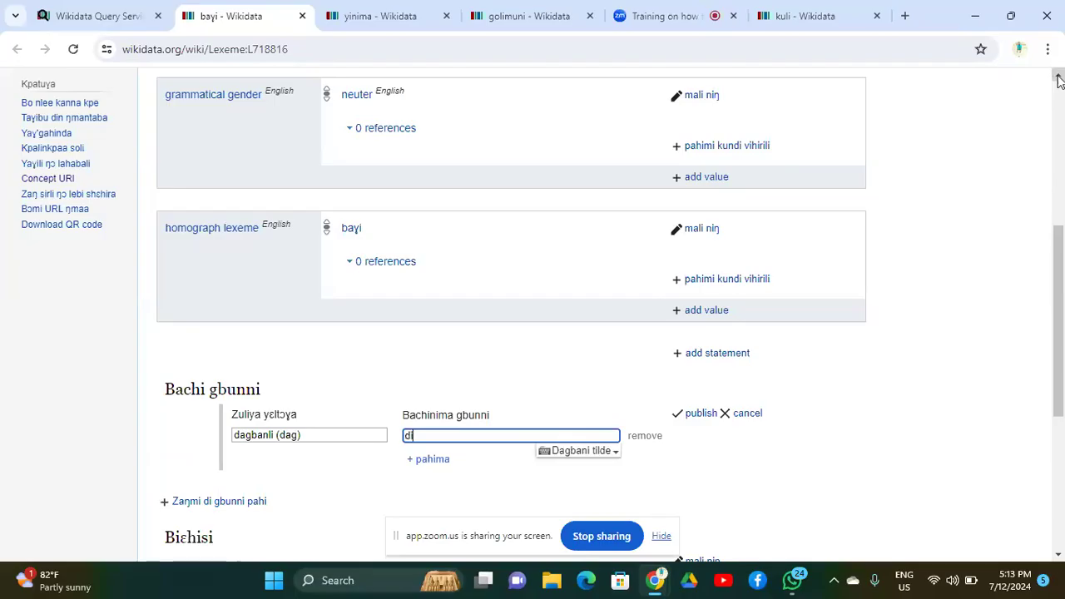
key(BackSpace)
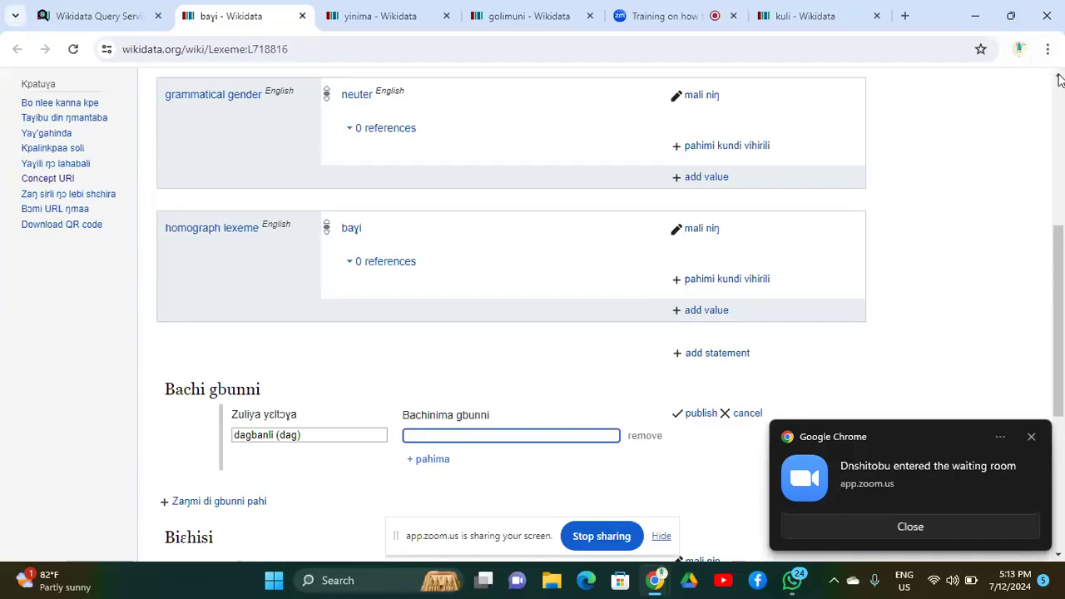
click(1058, 76)
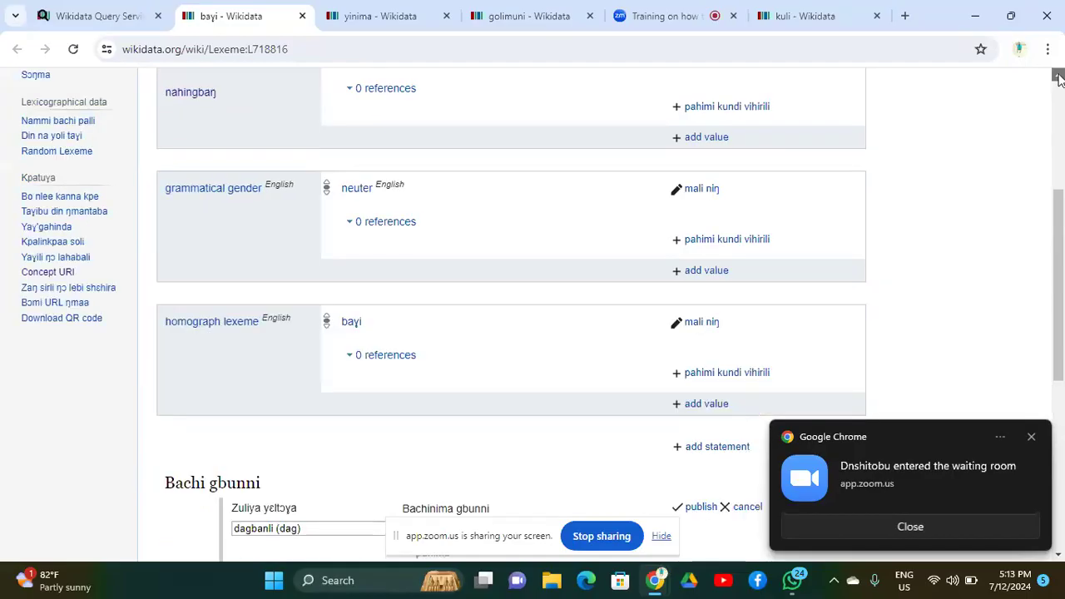
scroll(271, 283, up, 3)
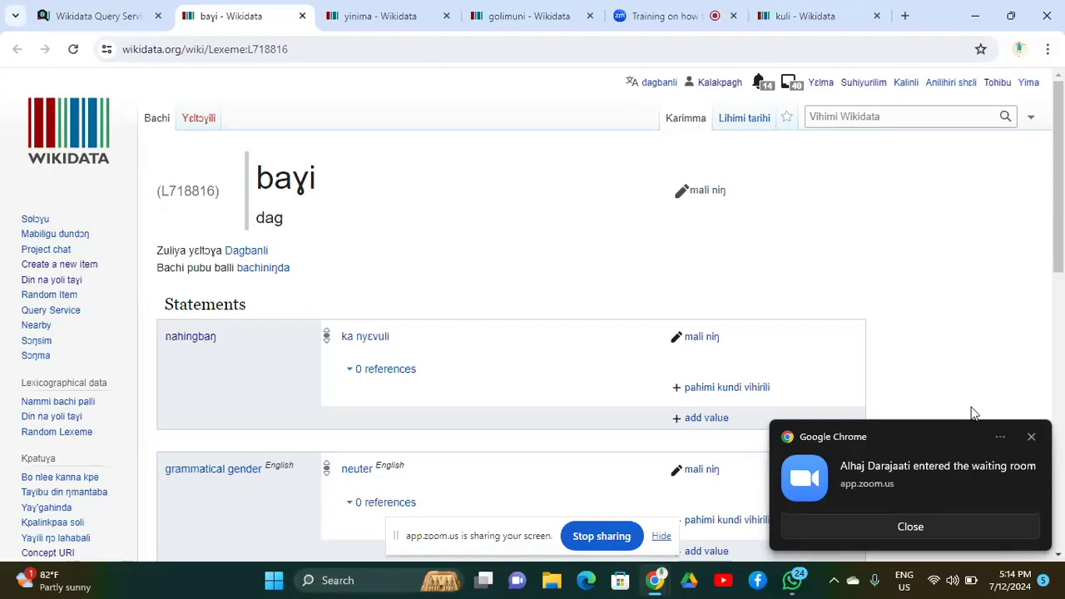
click(1030, 437)
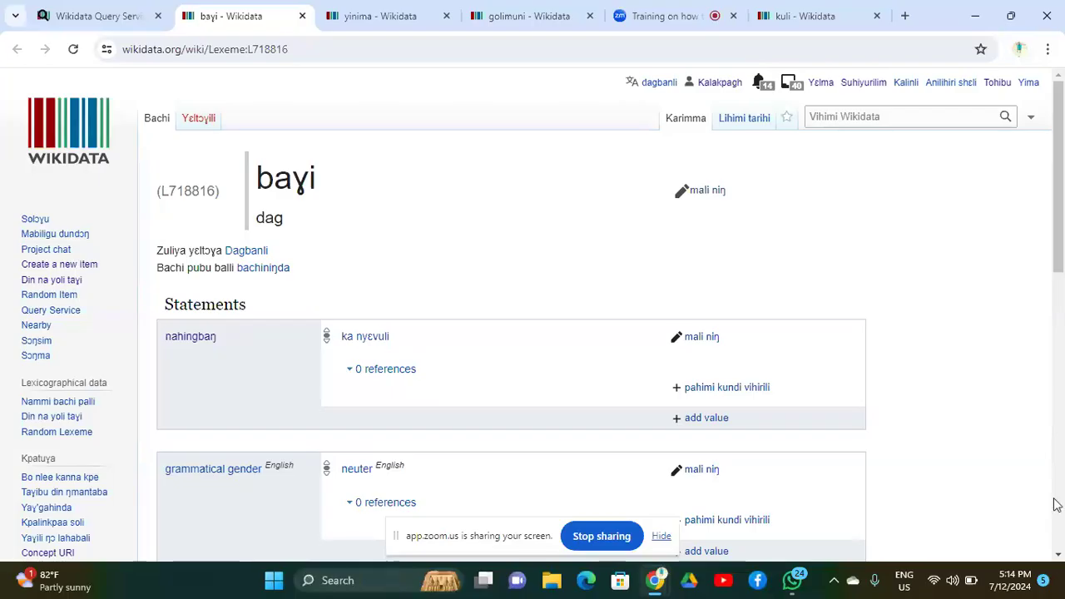
click(1059, 559)
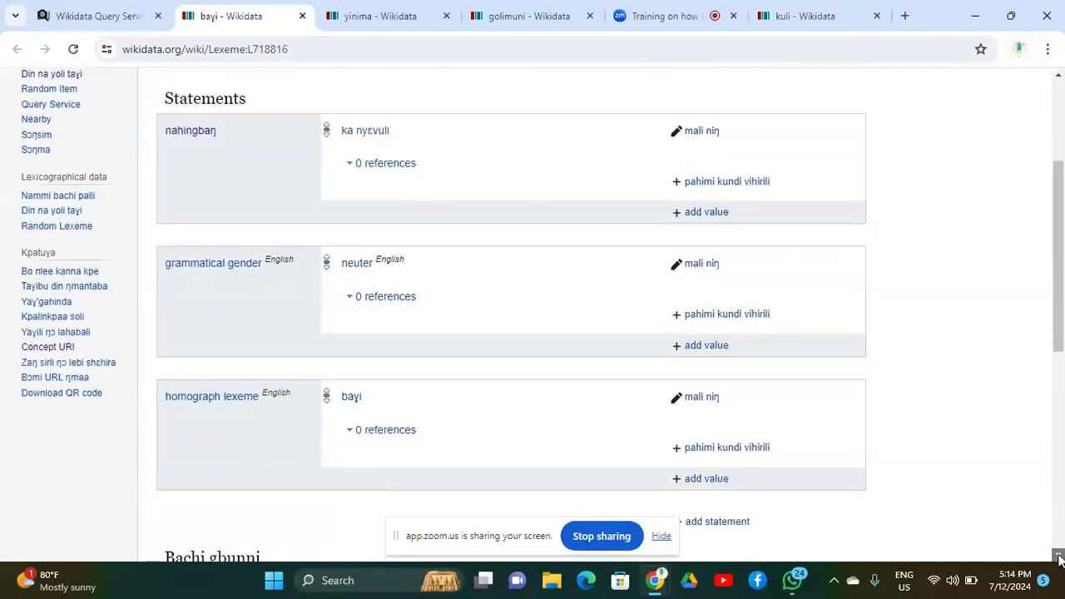
click(1058, 559)
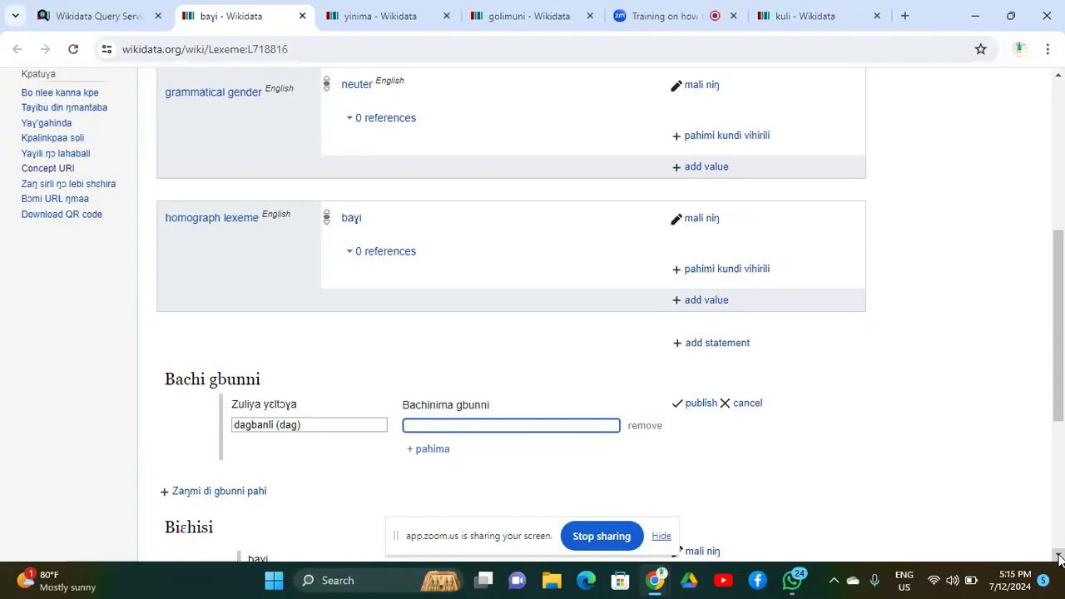
Step: Enter "zaŋ beni kari gili binshɛli" as the Dagbani gloss of the new baɣi sense
text(b)
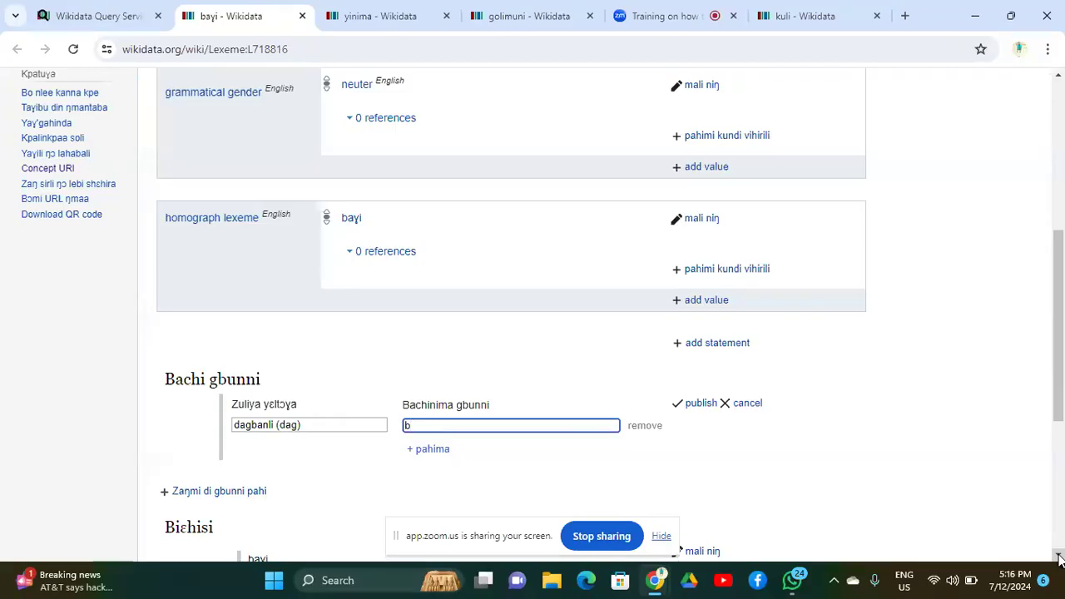
key(BackSpace)
text(za)
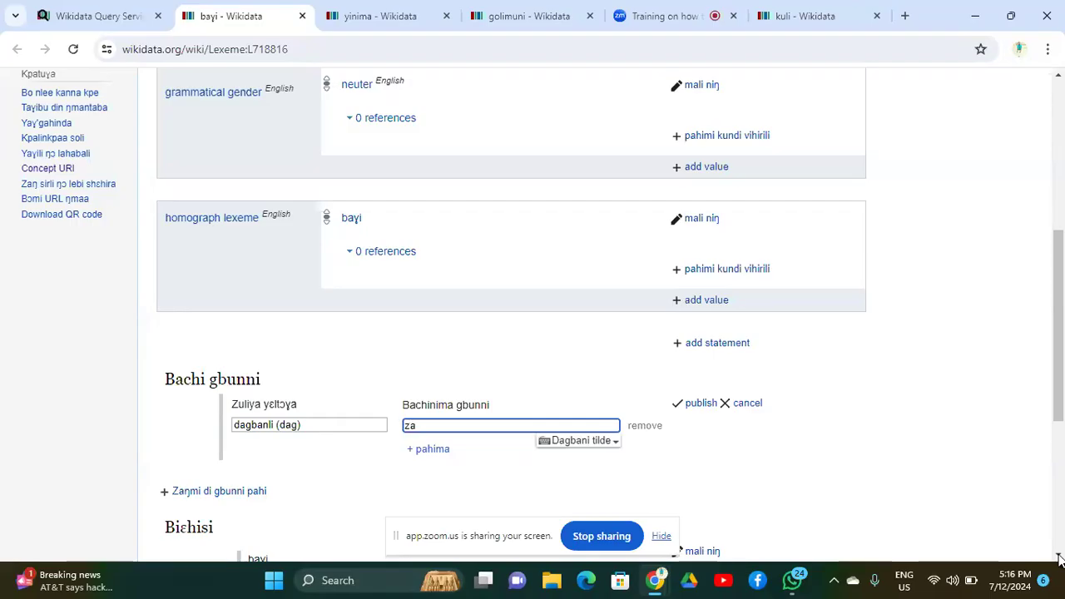
text(~)
text(n b)
text(e)
text(ni )
text(kari)
text( gili)
text( binsh)
text(ɛli)
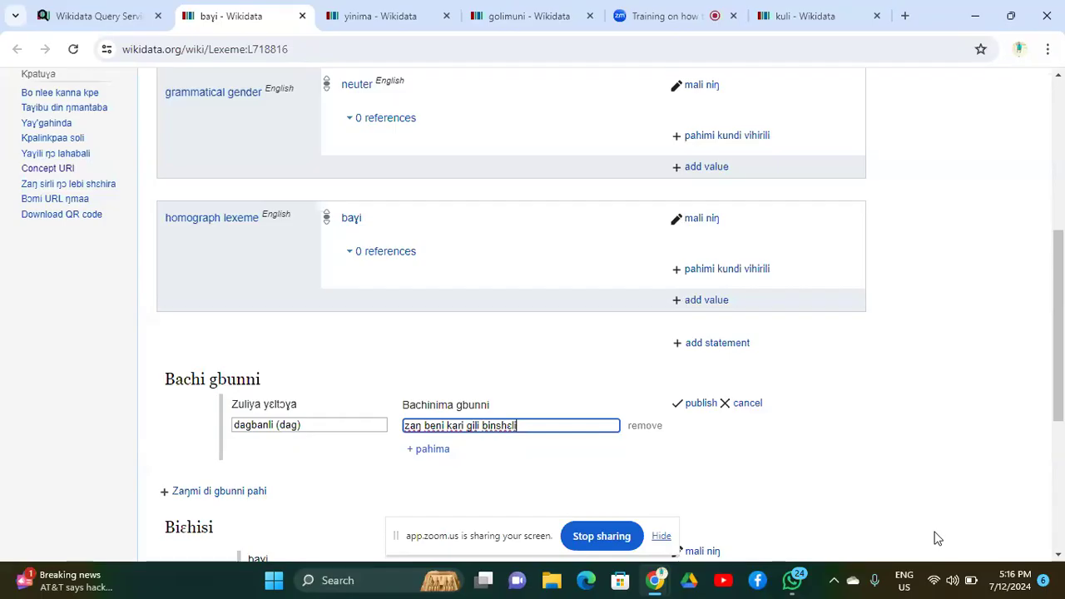
Step: Correct the Dagbani gloss to "n-zaŋ bini kari gili binshɛli" and publish the sense
click(404, 425)
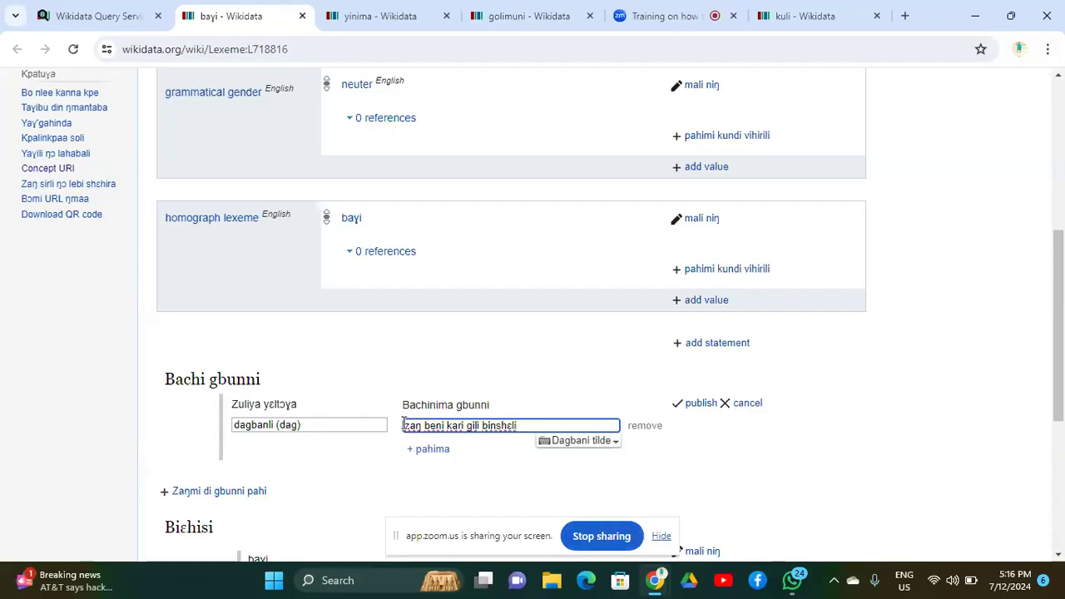
text(n-)
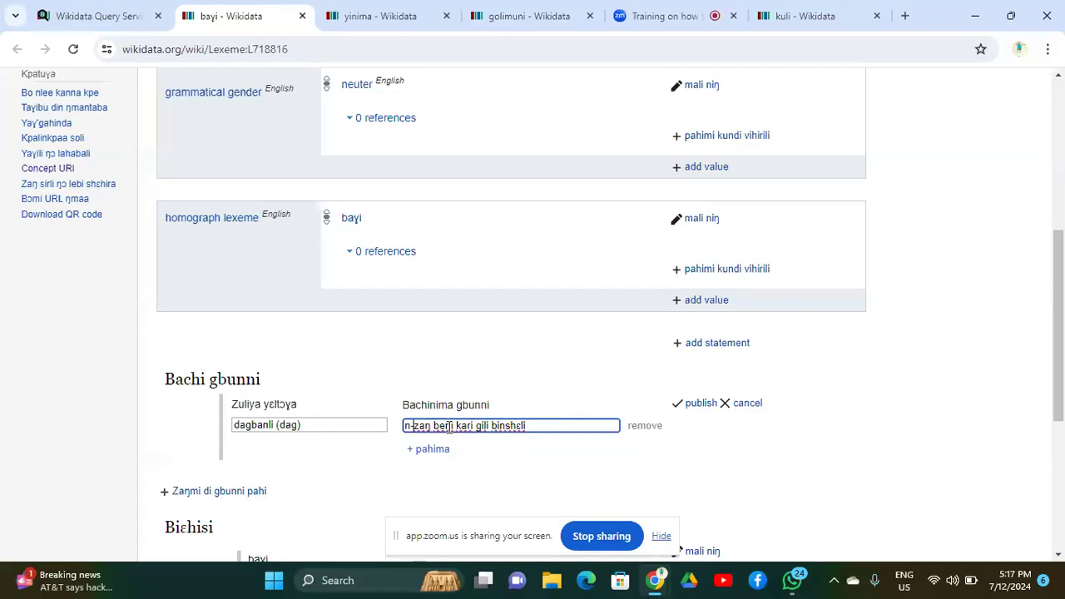
click(443, 425)
key(BackSpace)
text(in)
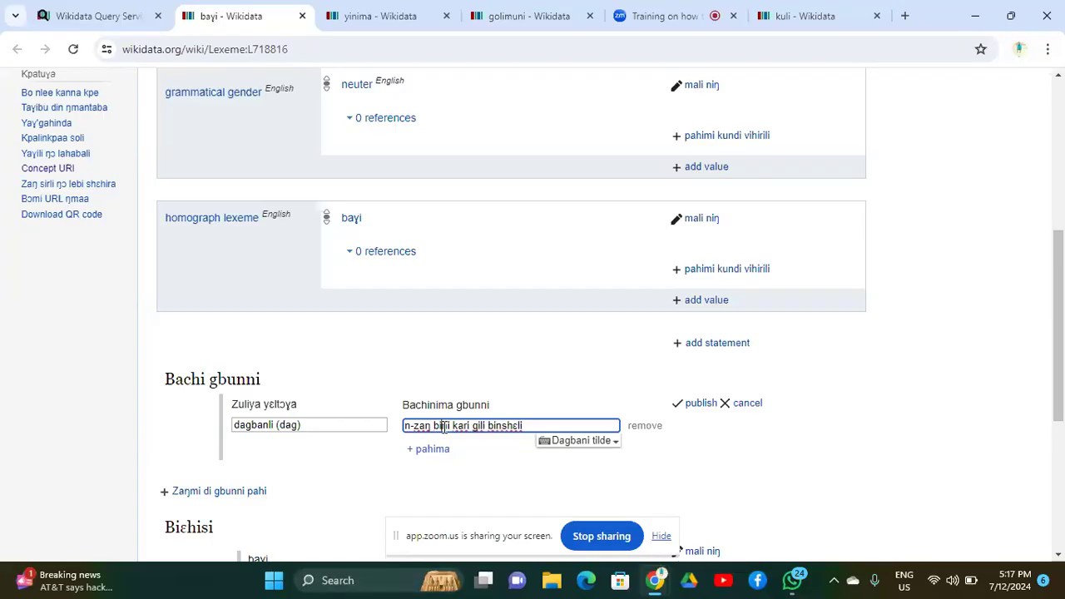
click(692, 406)
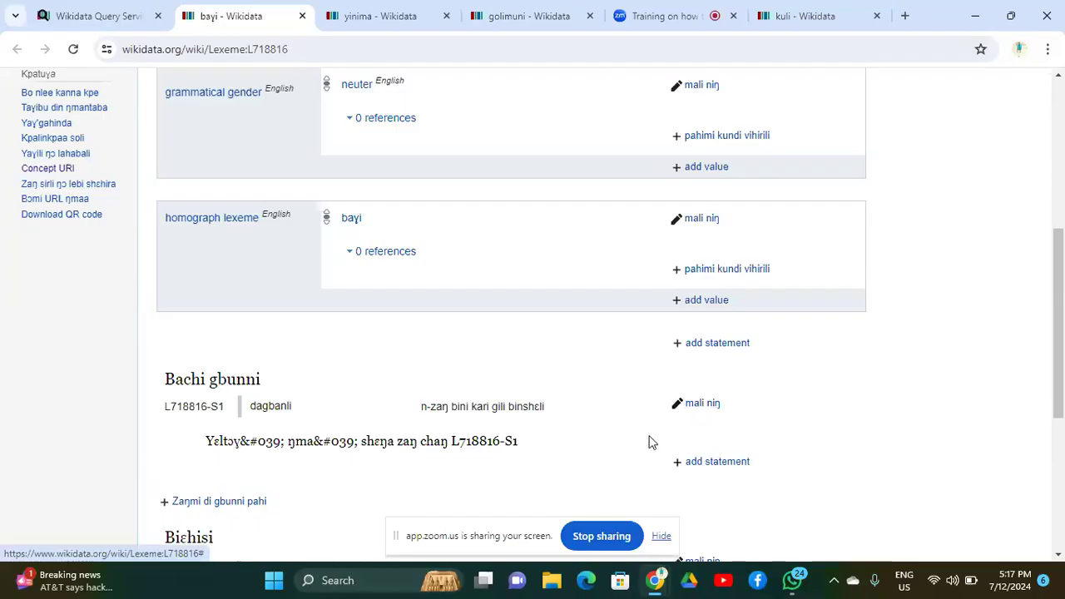
Step: Edit the published baɣi sense and add a second gloss in English (en) reading "to guide something"
click(703, 402)
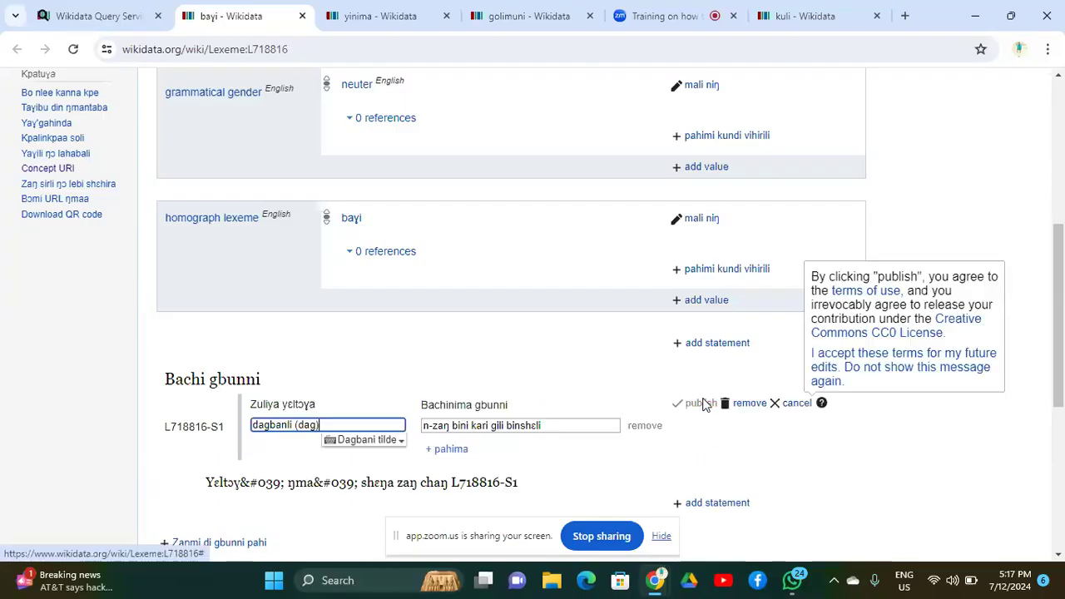
click(453, 450)
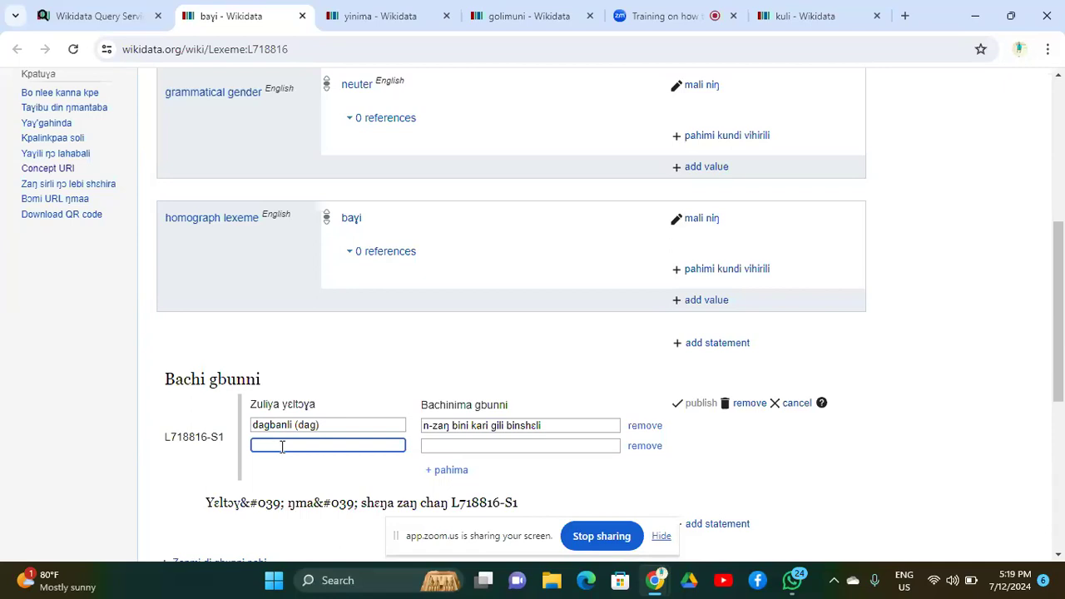
text(e)
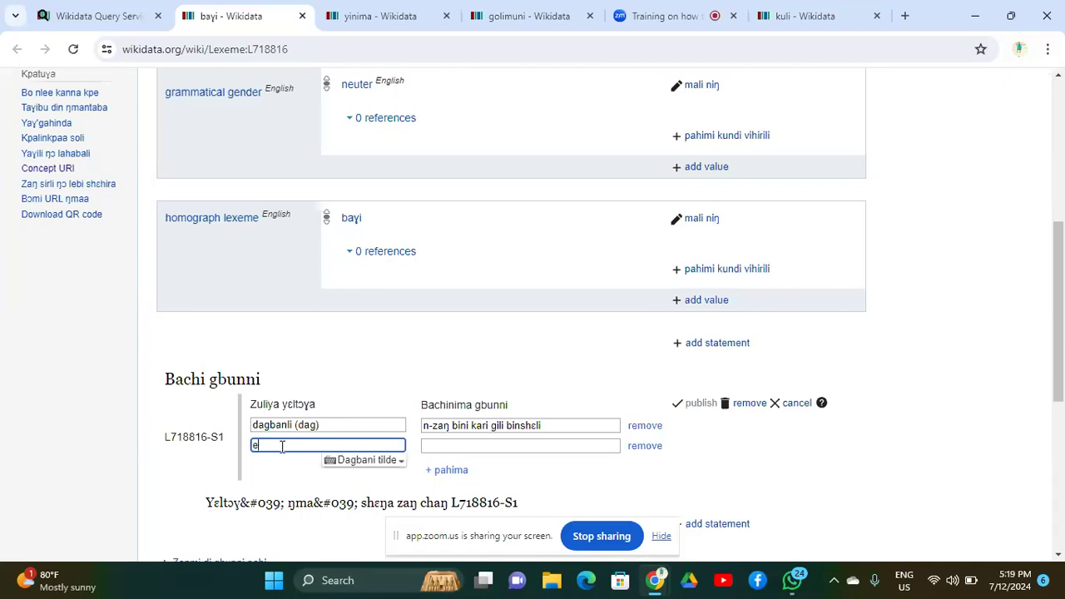
text(ng)
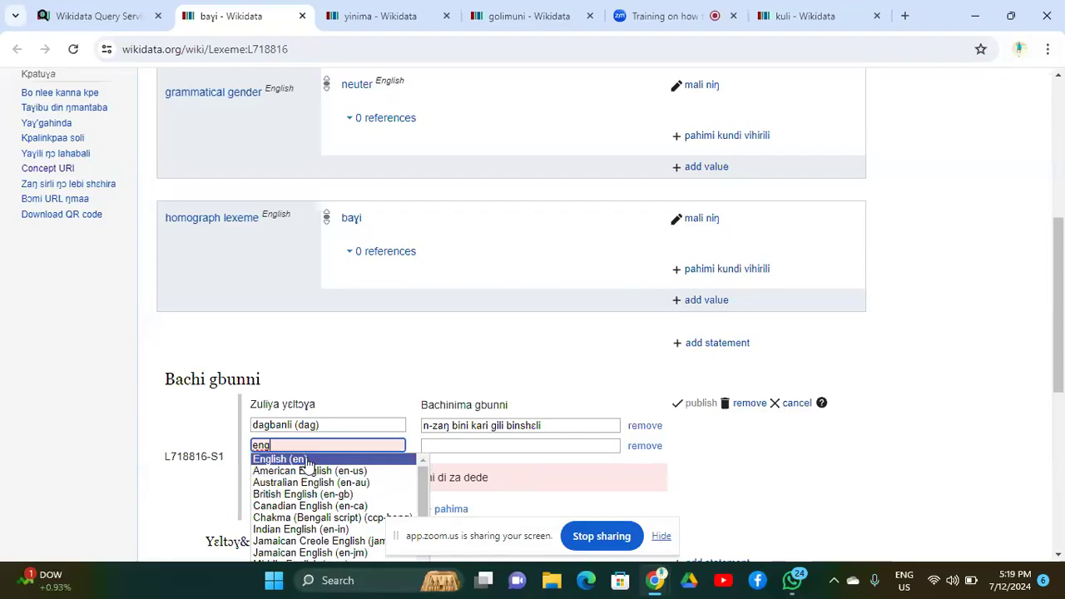
click(306, 460)
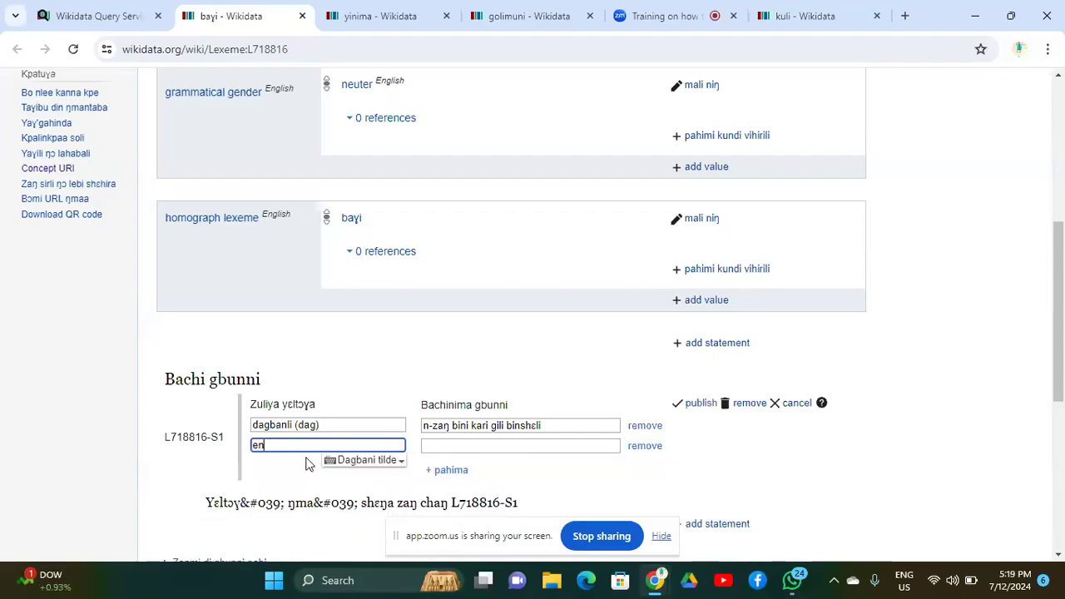
click(440, 445)
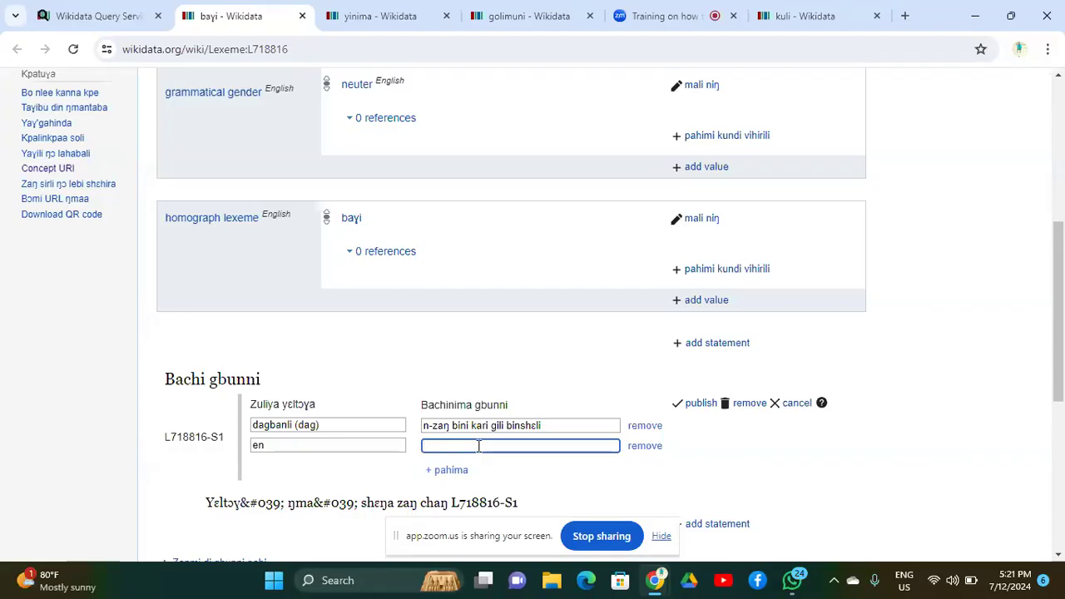
text(to)
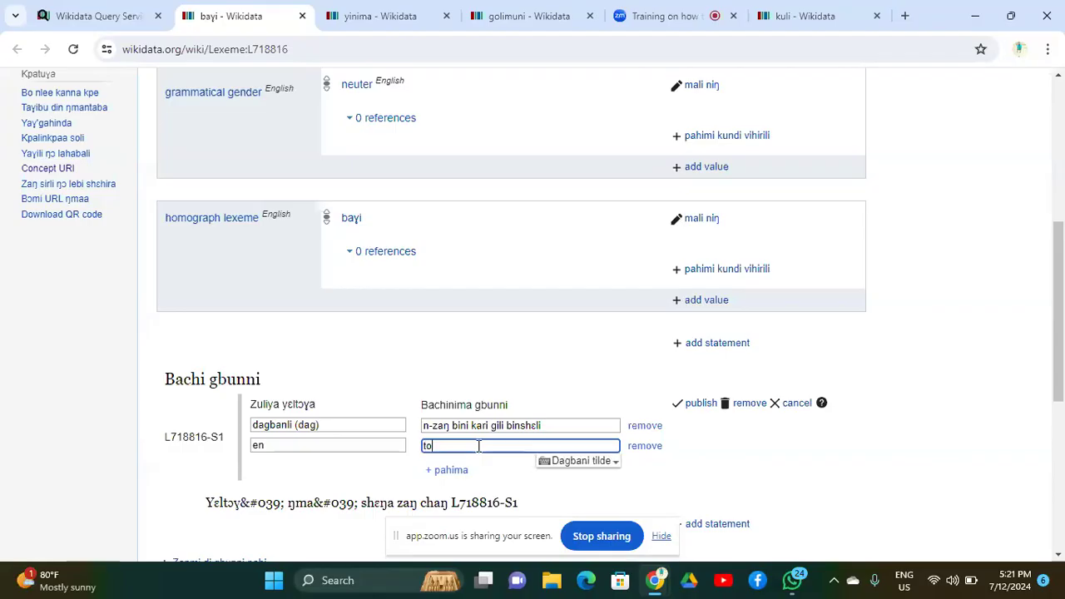
text( guide something)
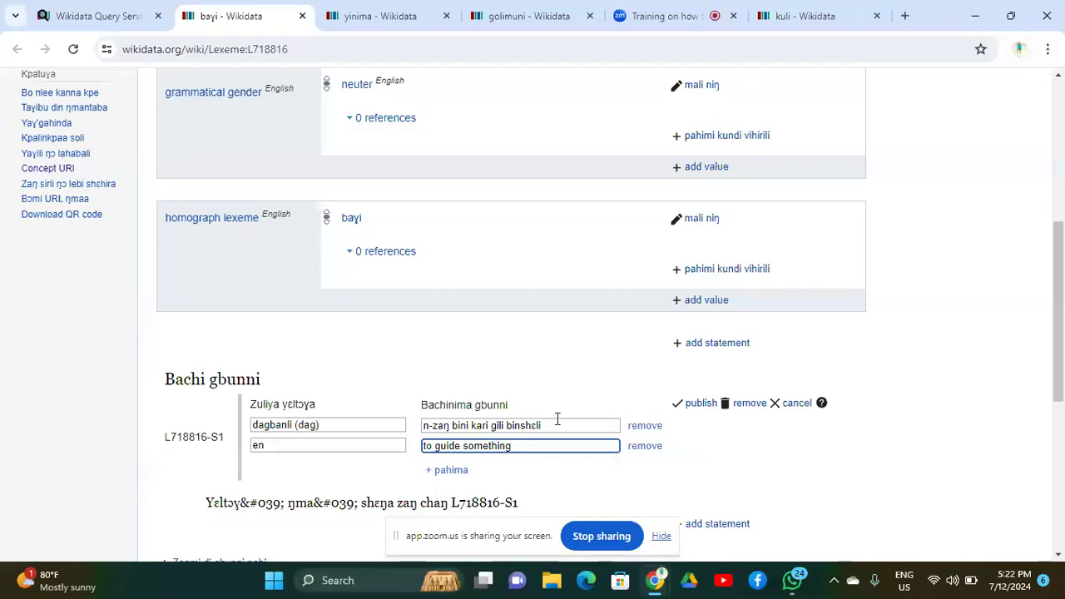
Step: Change the English gloss to "to guard something" and publish the baɣi sense
click(449, 446)
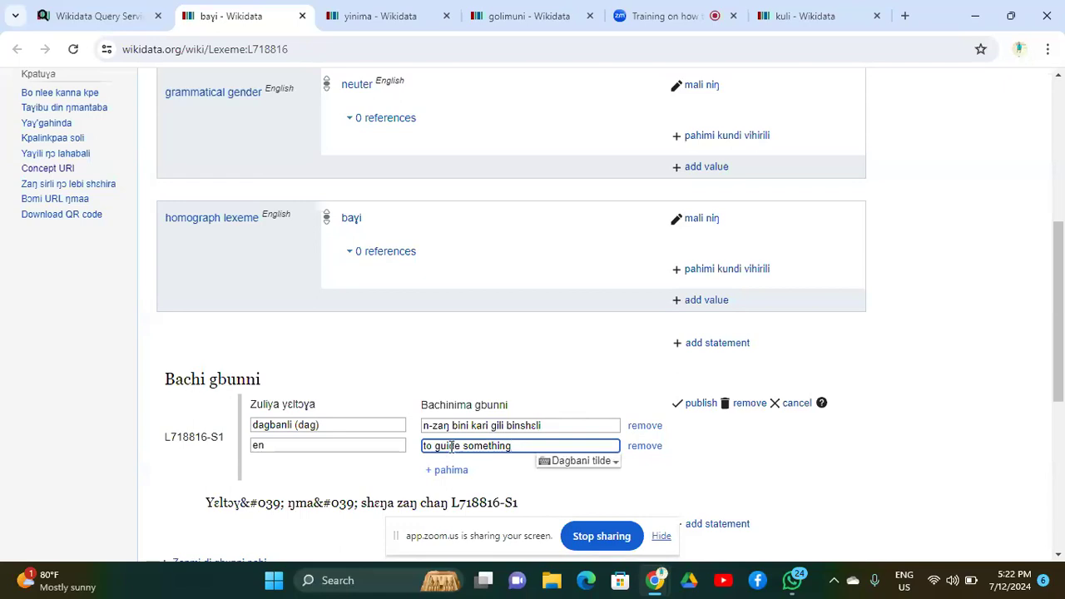
key(BackSpace)
text(ar)
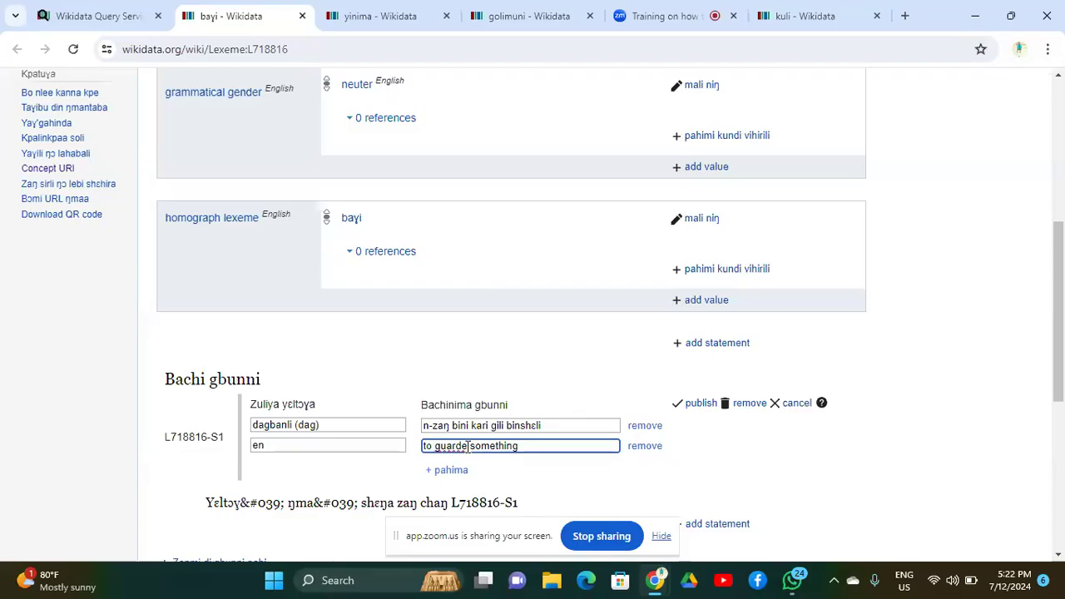
key(BackSpace)
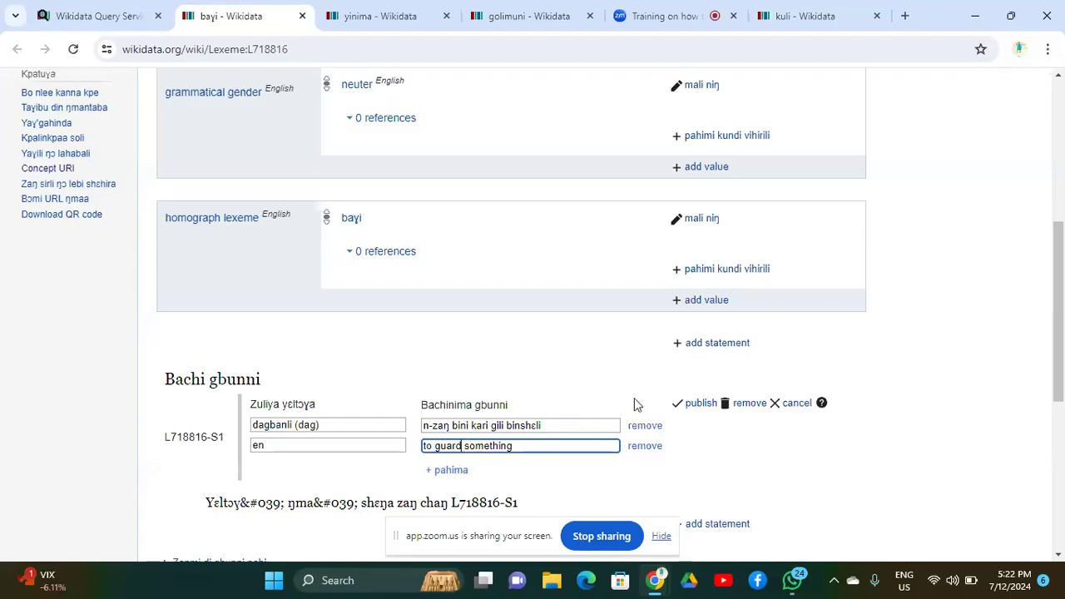
click(691, 406)
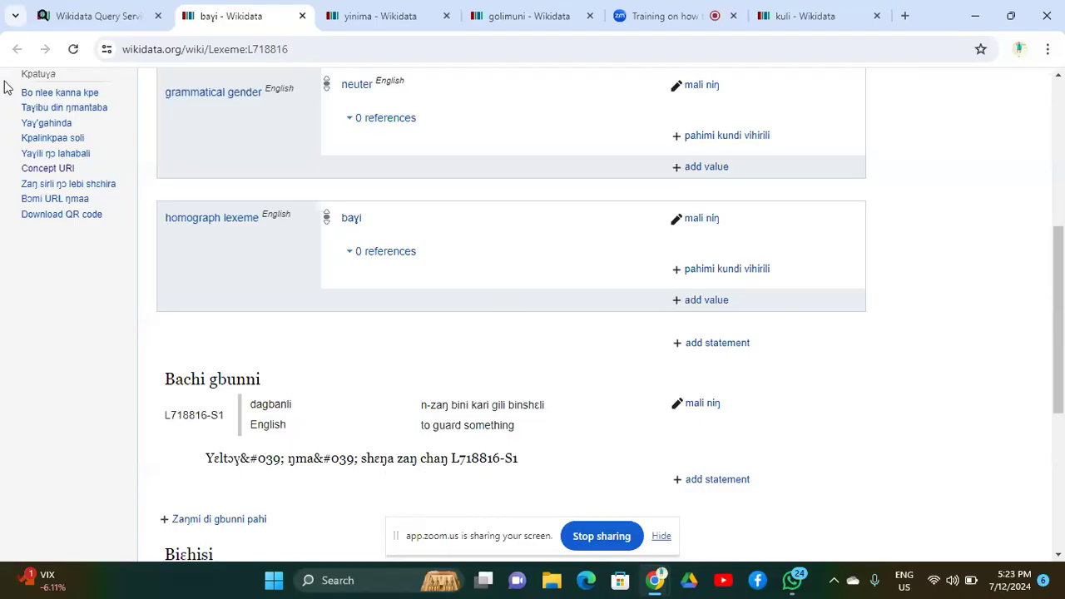
Step: Close the baɣi lexeme and open the gbubi lexeme (L649508) from the query results at its empty senses section
click(302, 18)
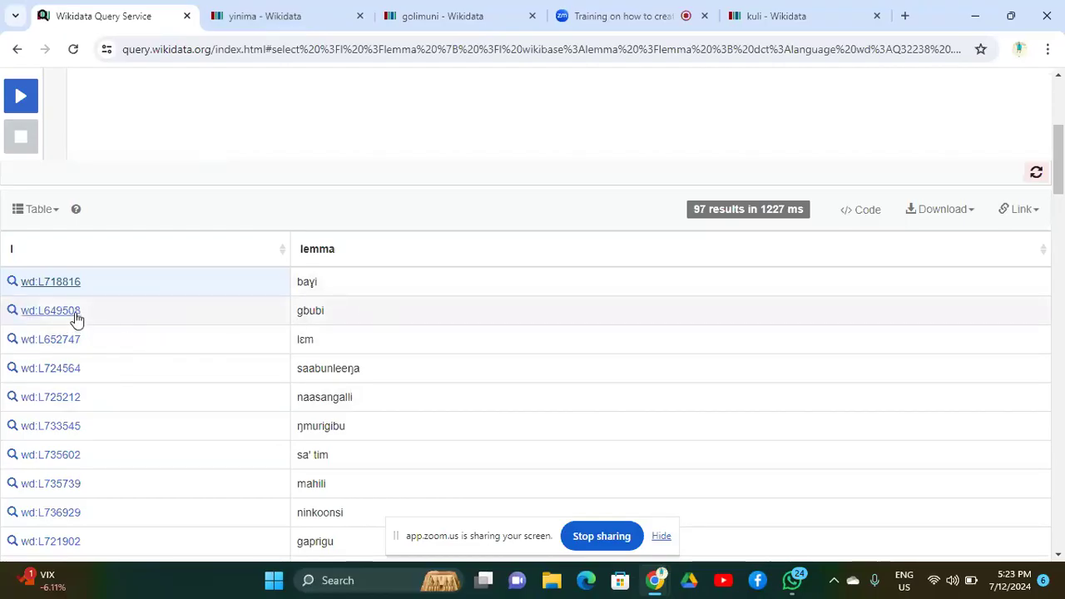
click(50, 310)
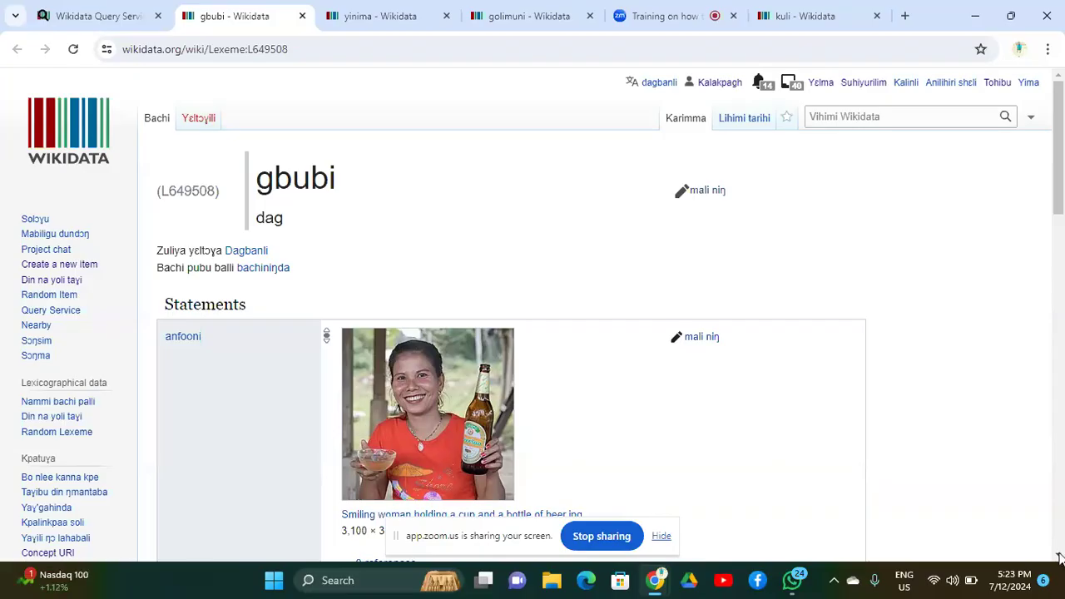
scroll(1059, 558, down, 2)
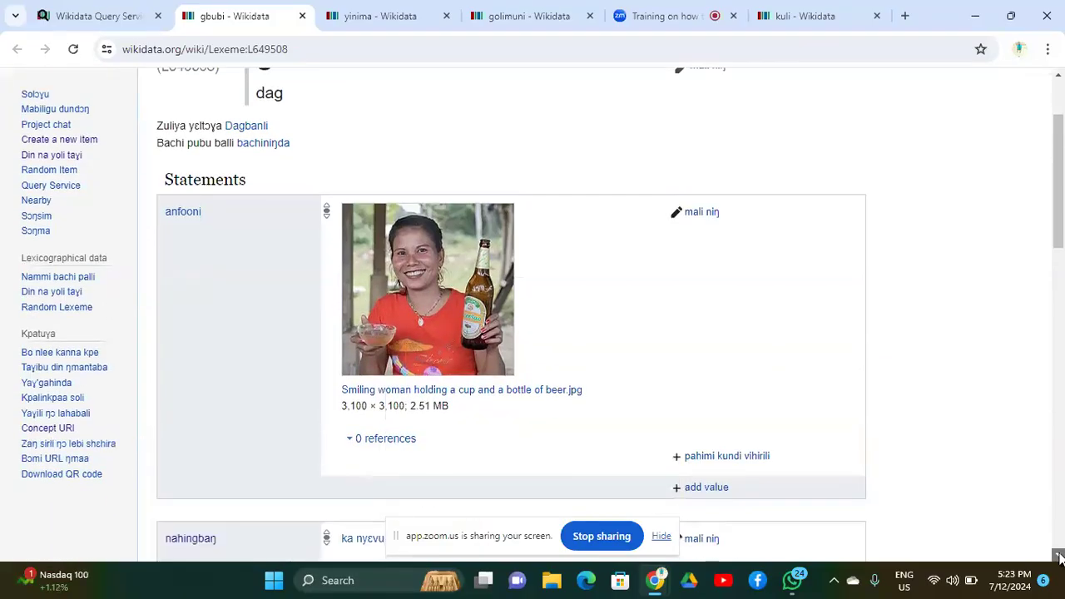
click(1059, 79)
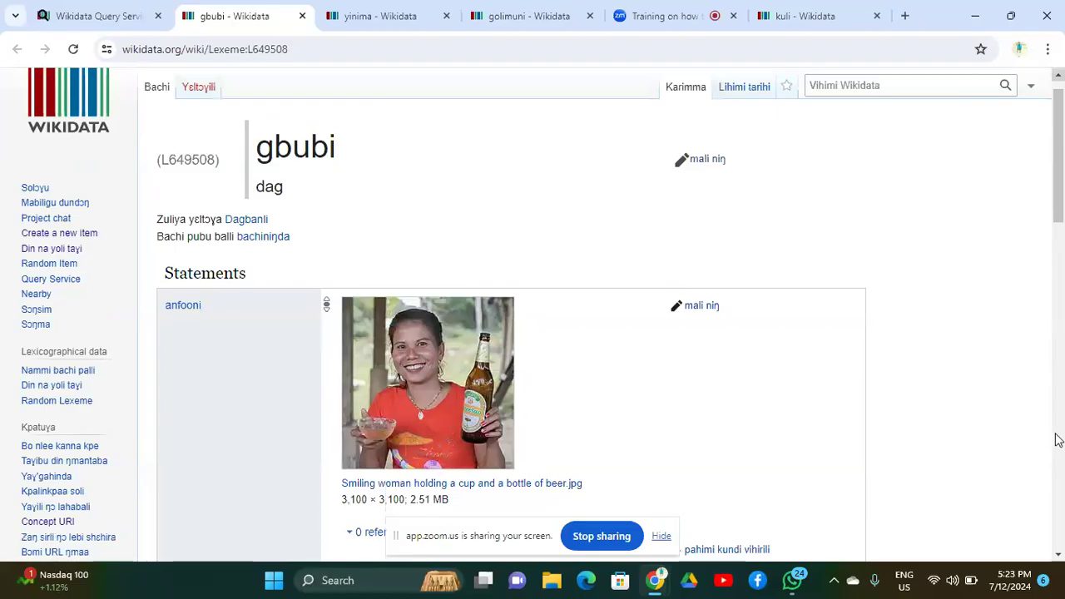
click(1059, 554)
click(1059, 555)
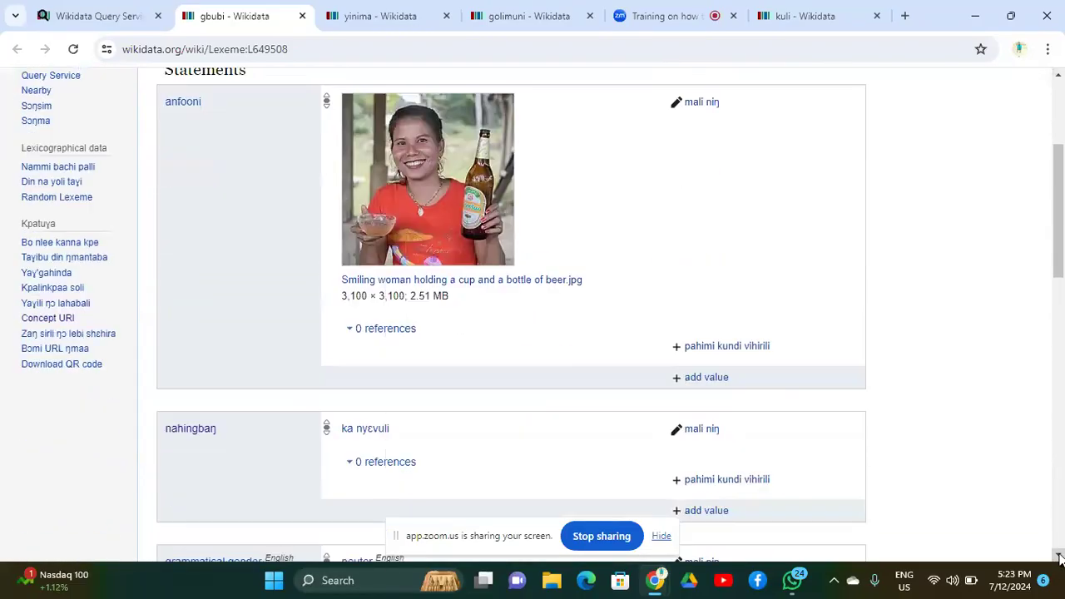
click(1059, 554)
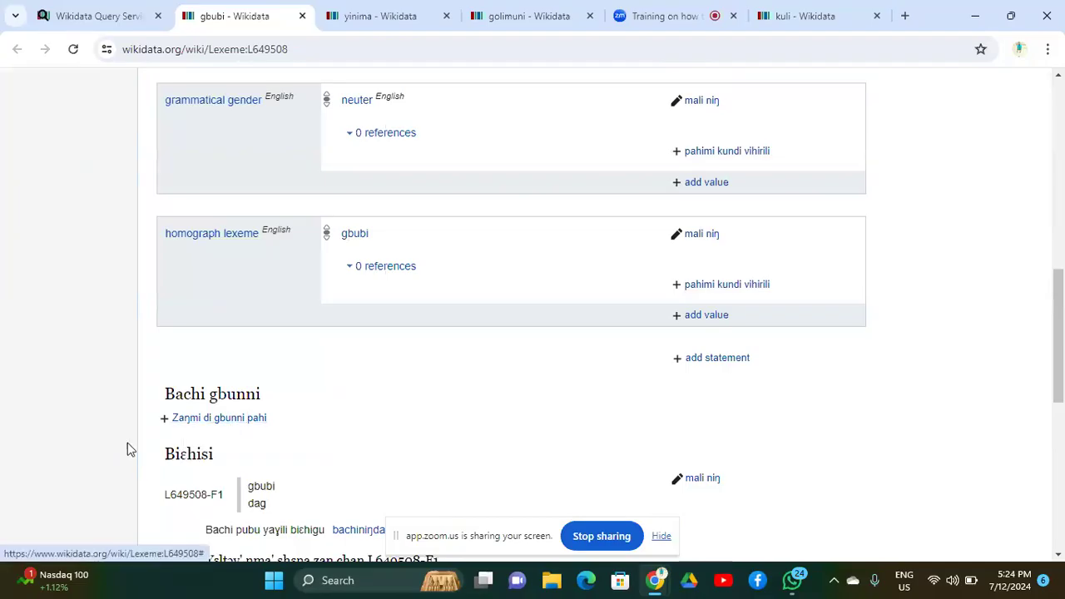
Step: Start a new sense for the gbubi lexeme with dagbanli (dag) as the gloss language
click(233, 421)
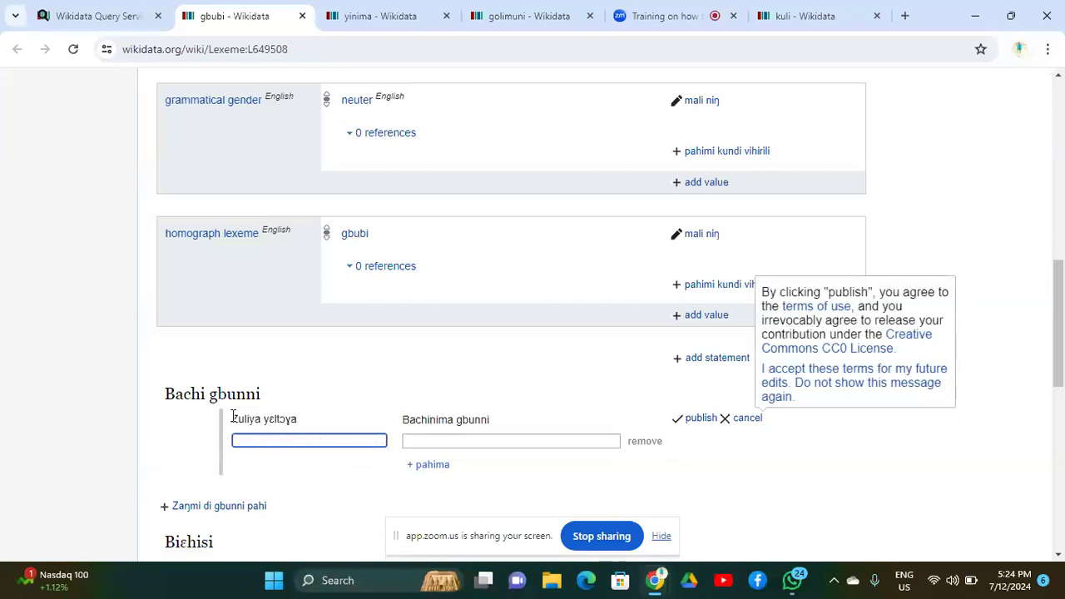
text(dag)
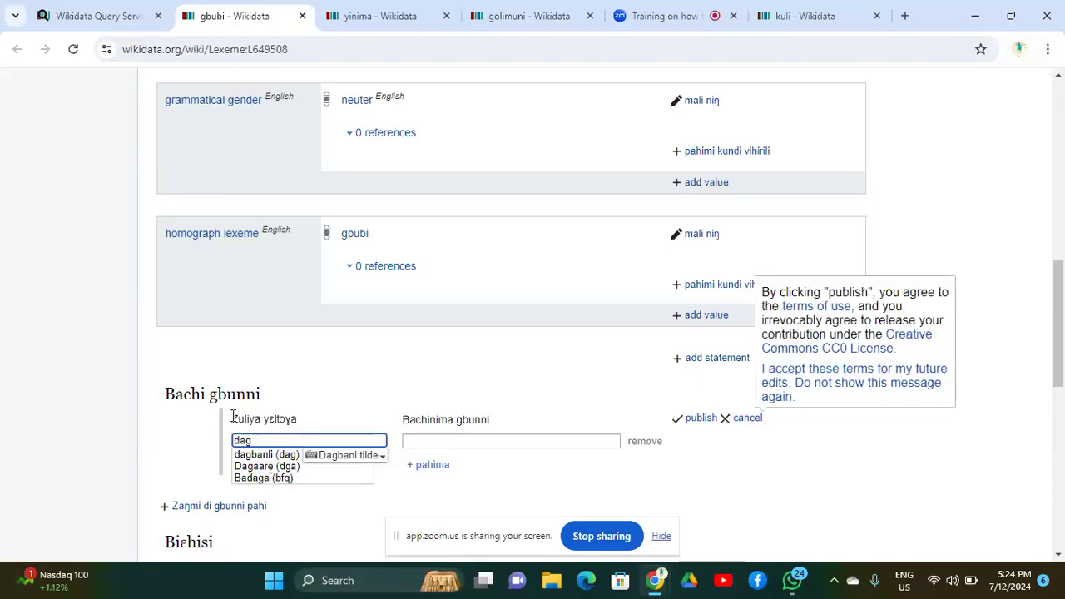
click(263, 455)
click(417, 443)
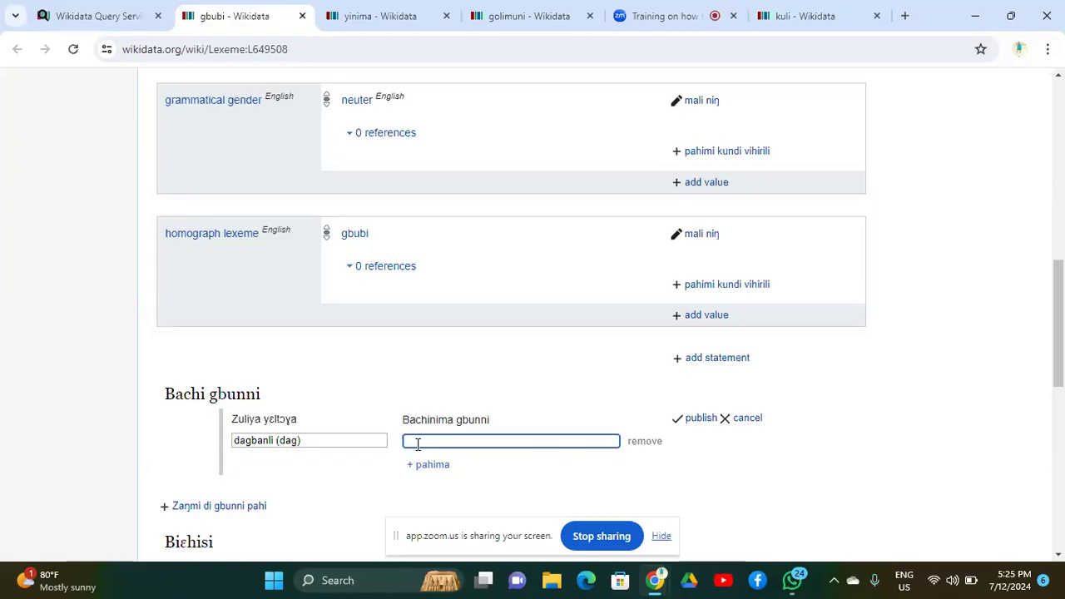
Step: Enter "bini yi be so nuuni" as the Dagbani gloss of the gbubi sense and publish it
text(bir)
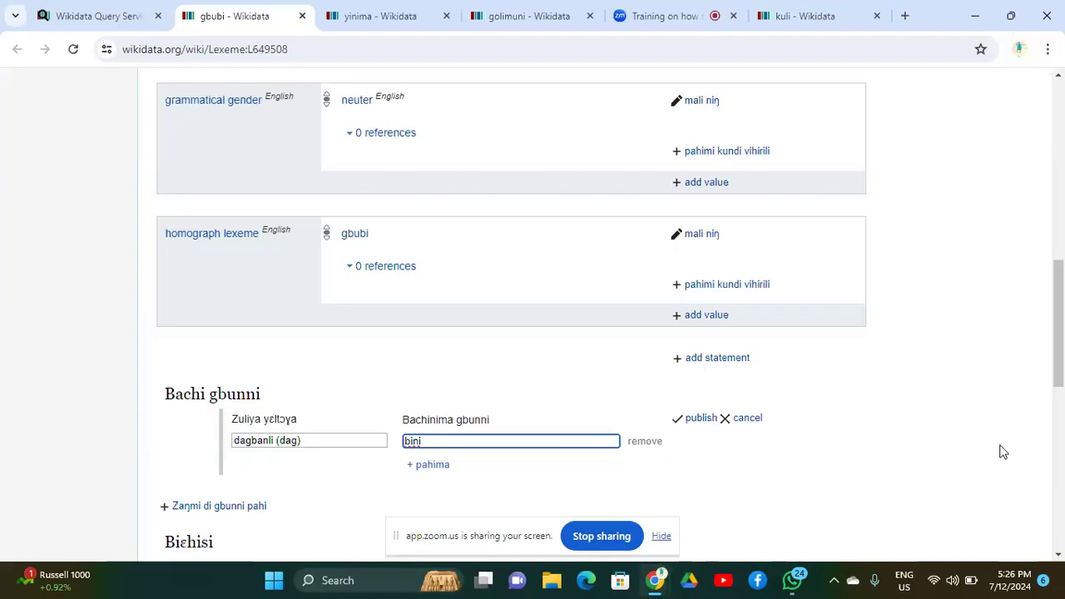
text(y)
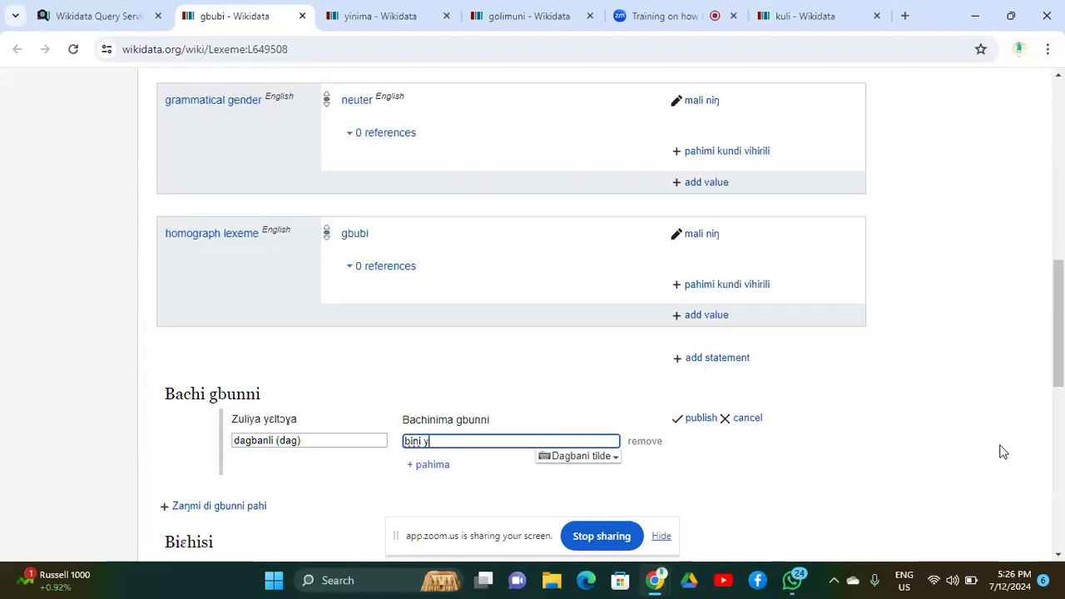
text(i b)
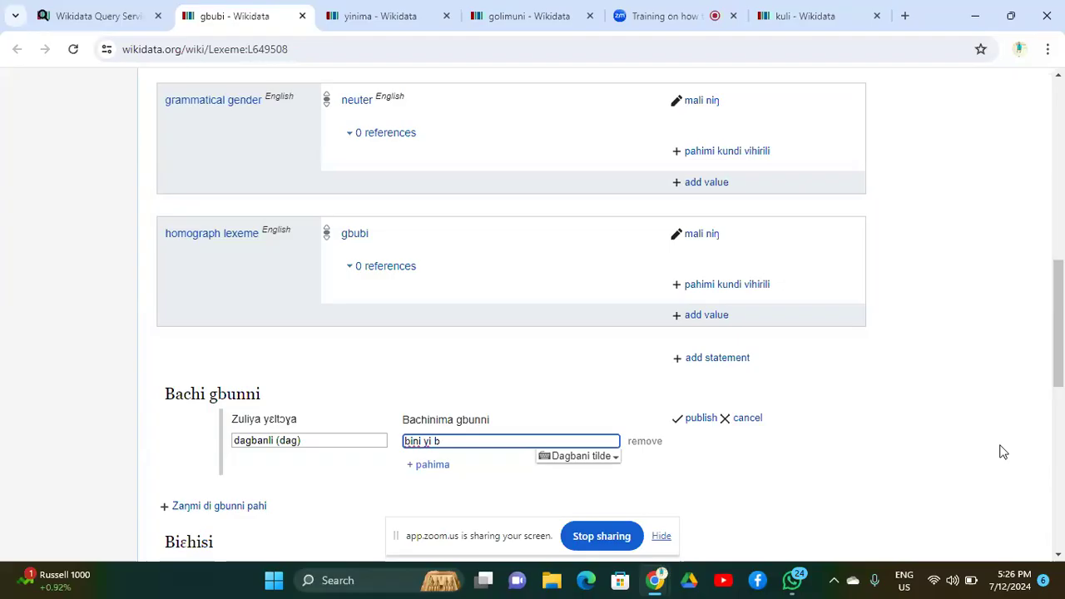
text(e so )
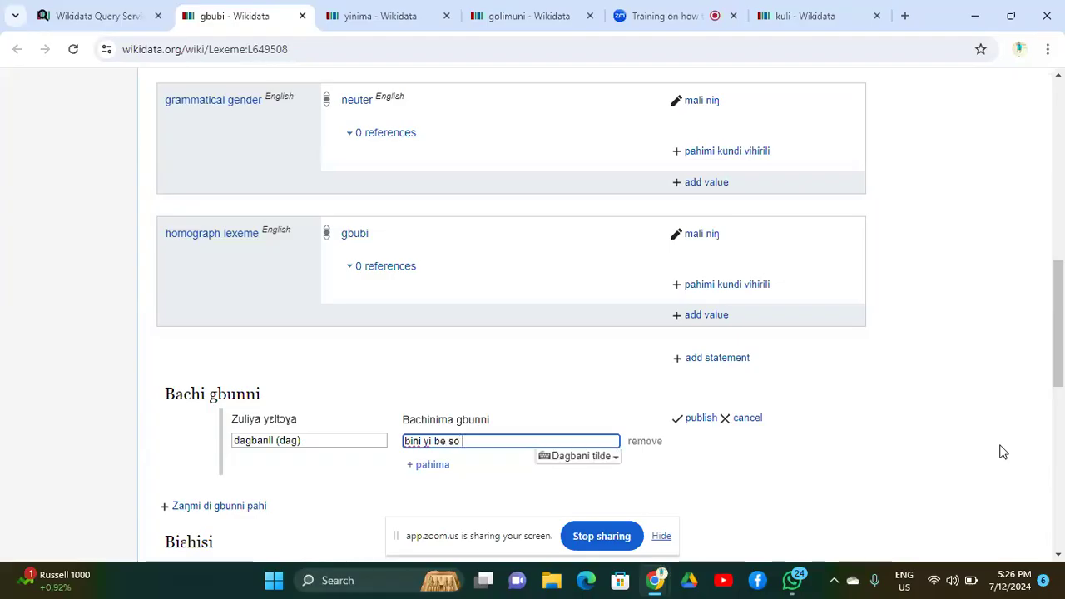
text(nuuŋi)
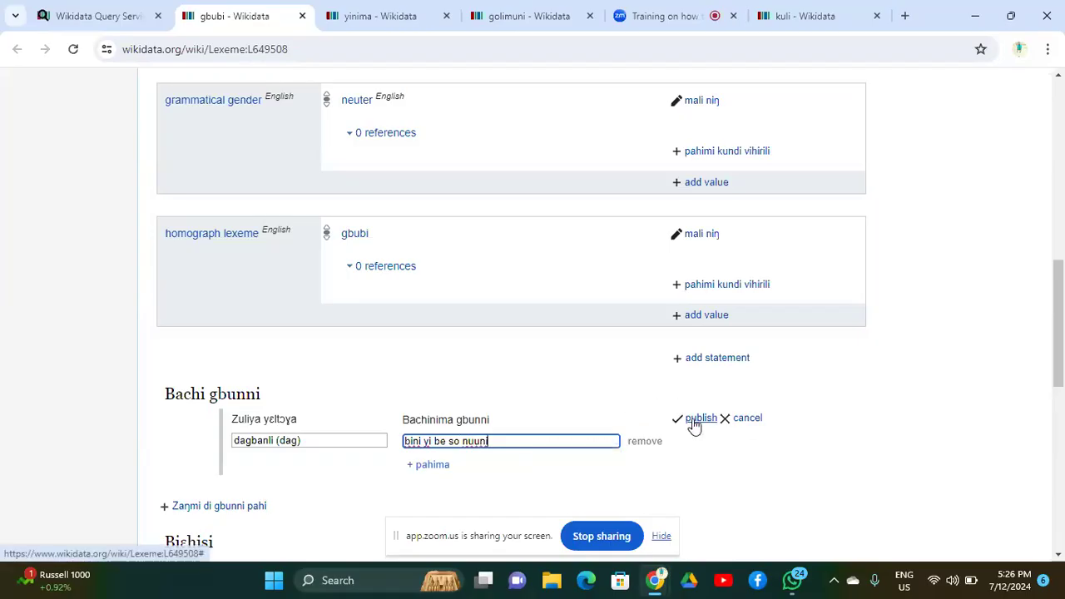
click(695, 424)
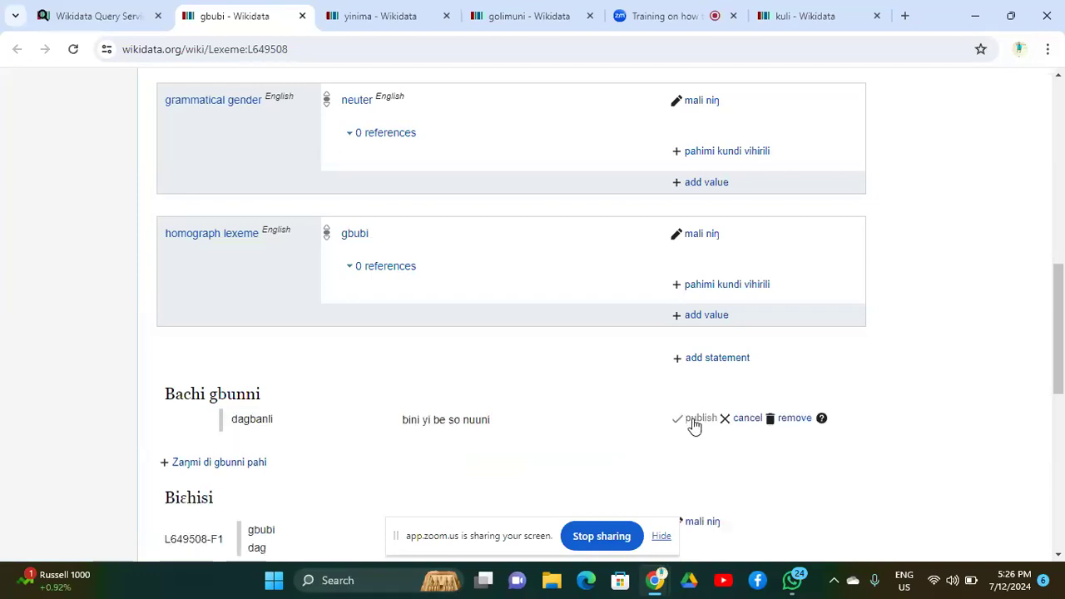
Step: Add an English (en) gloss reading "to hold" to the gbubi sense L649508-S1 and publish it
click(696, 423)
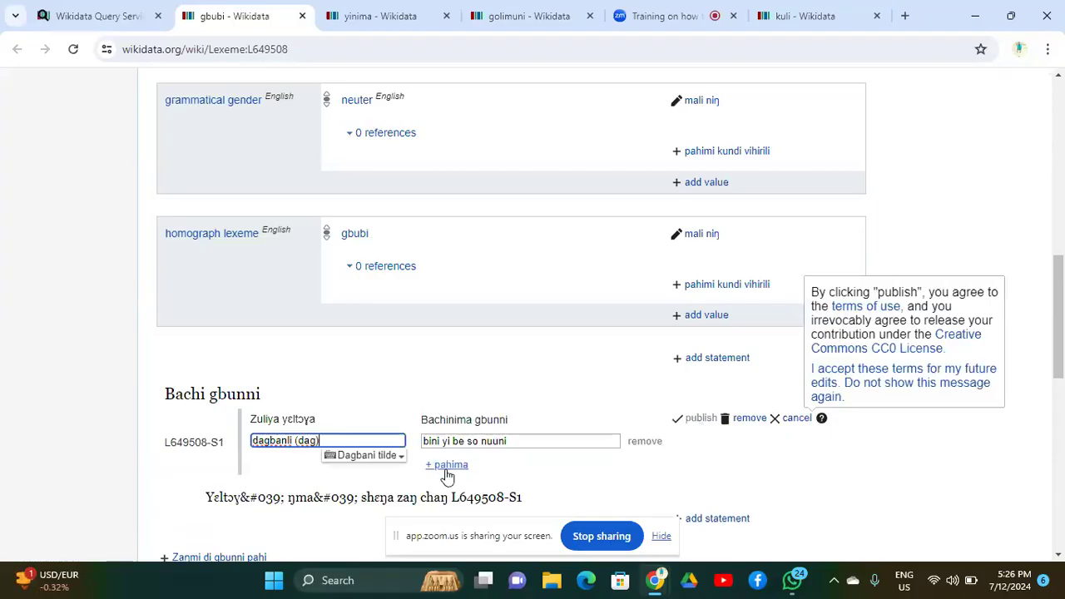
click(446, 469)
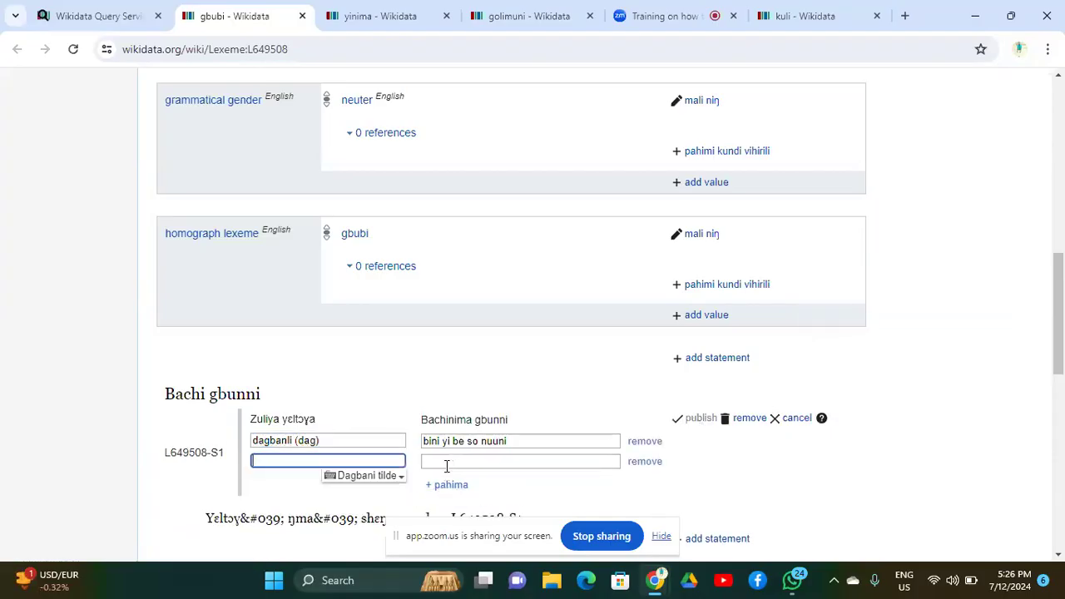
text(engl)
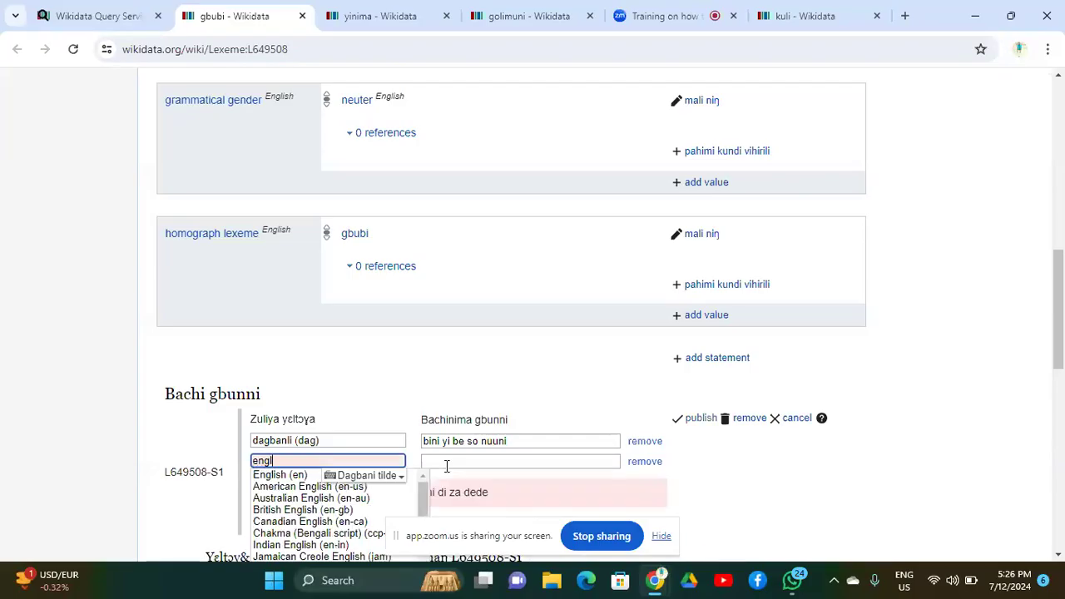
click(301, 479)
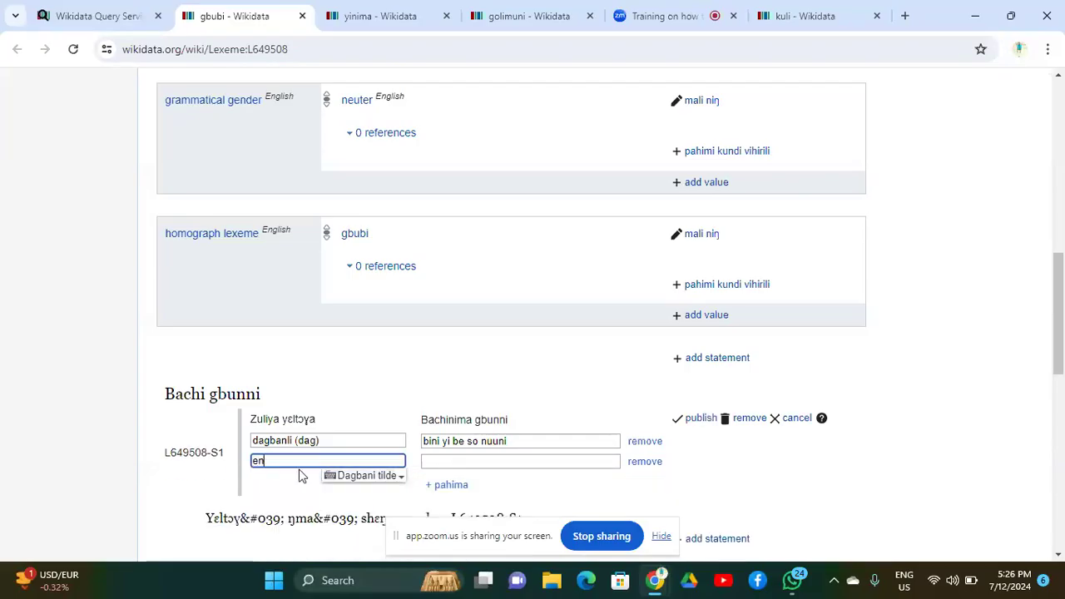
click(431, 465)
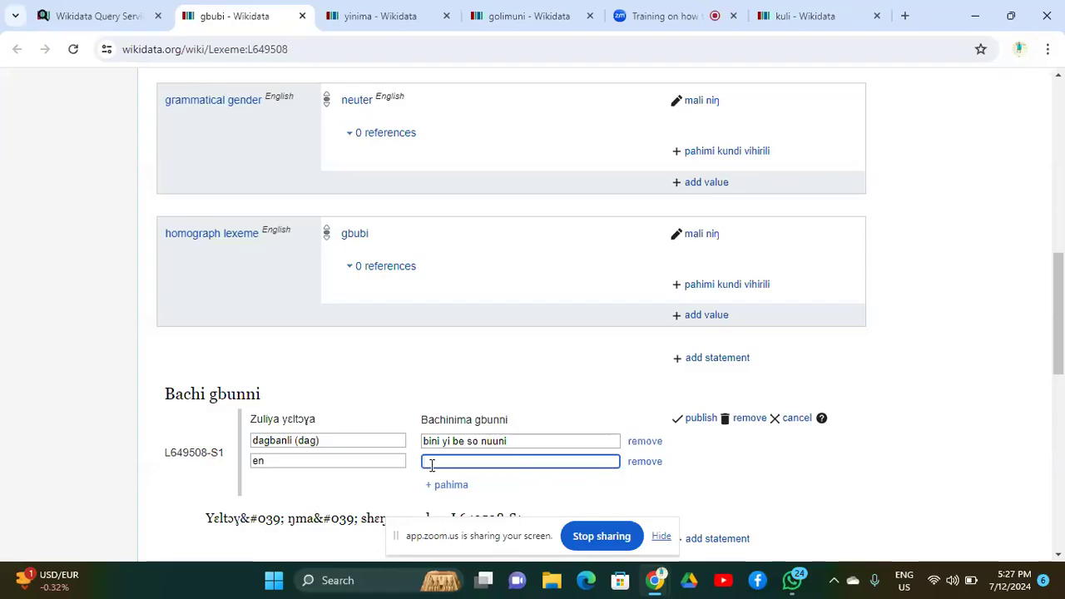
text(t)
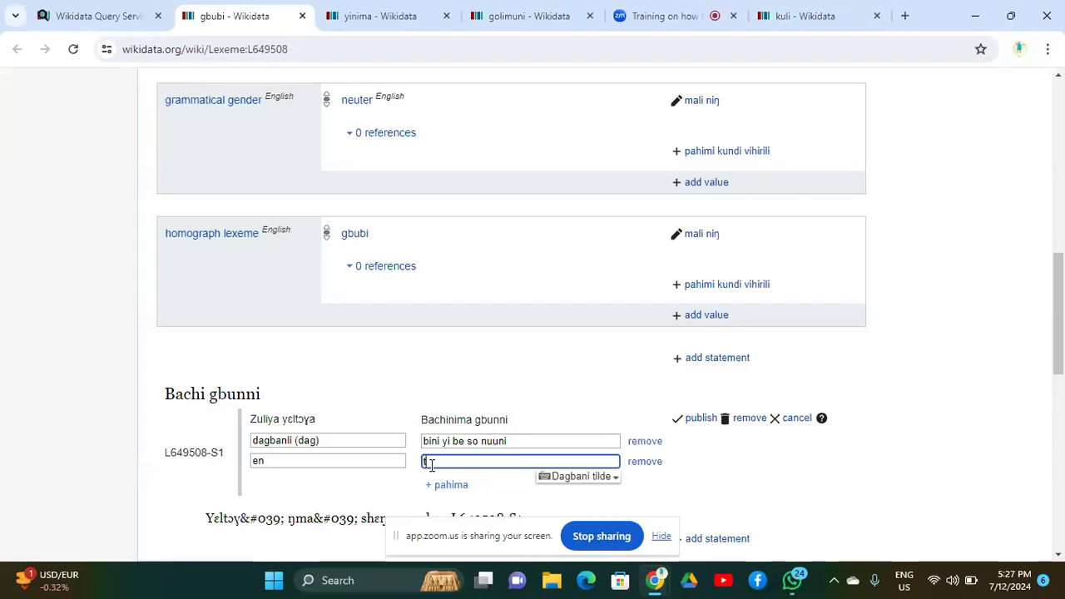
text(ornold)
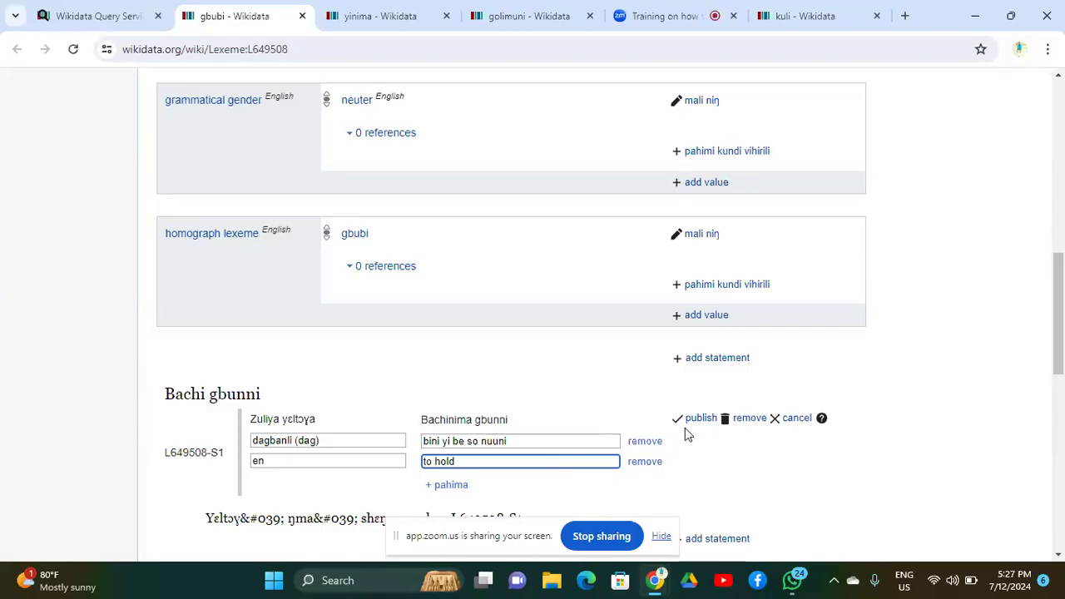
click(695, 421)
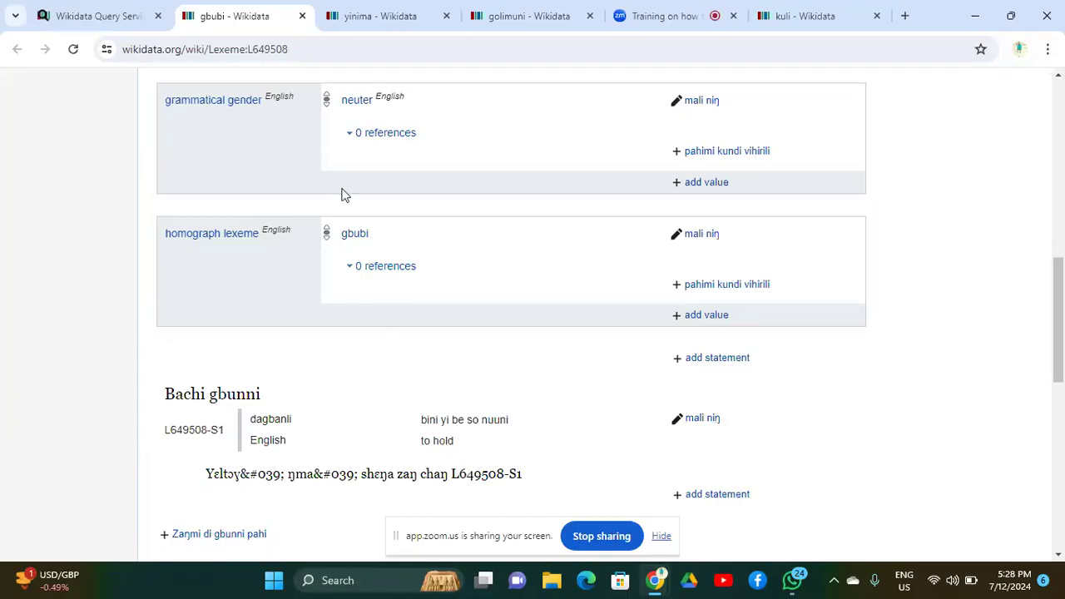
Step: Close the gbubi lexeme and return from the query results to the Maintenance tasks list on the Dagbani documentation page
click(303, 20)
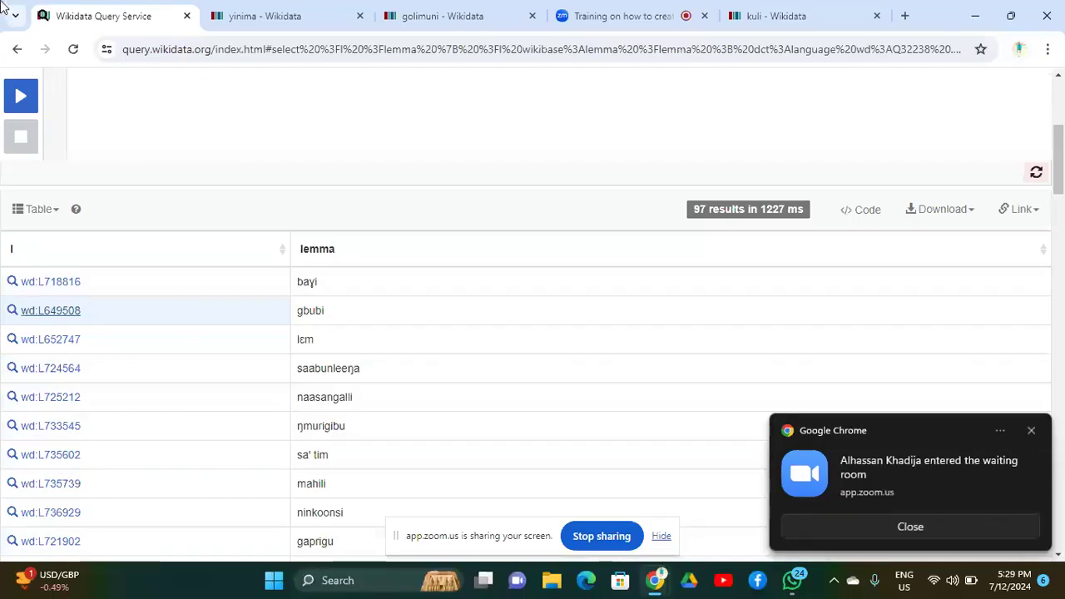
click(22, 51)
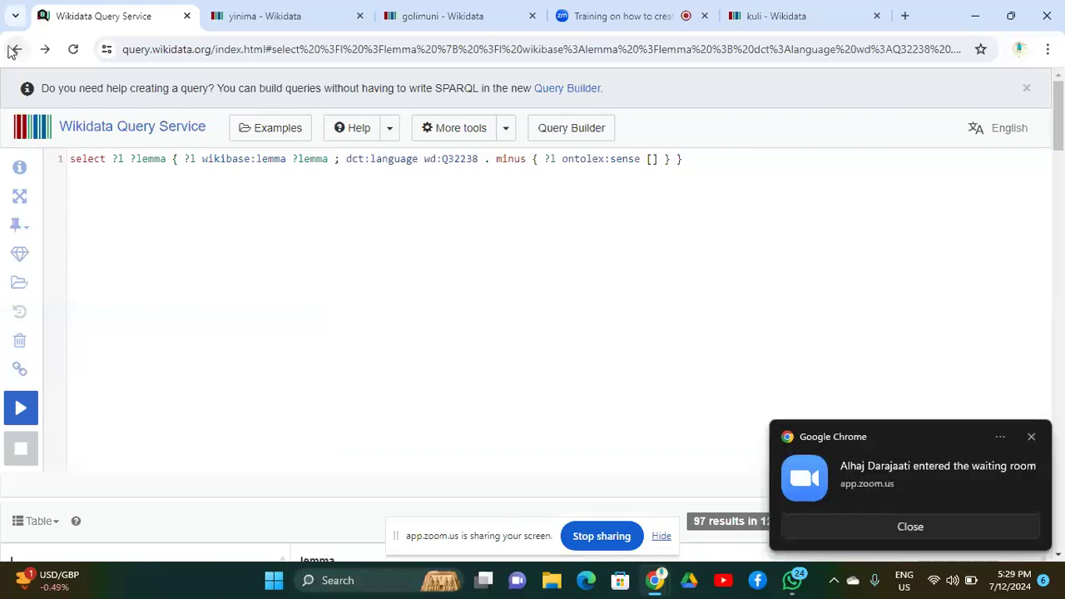
click(14, 52)
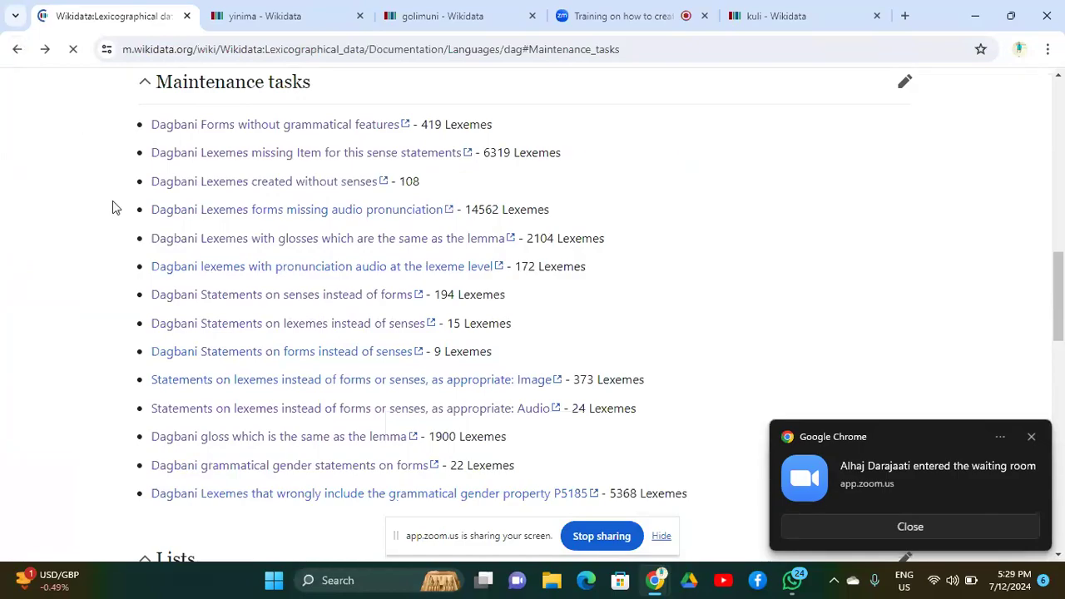
scroll(112, 201, up, 1)
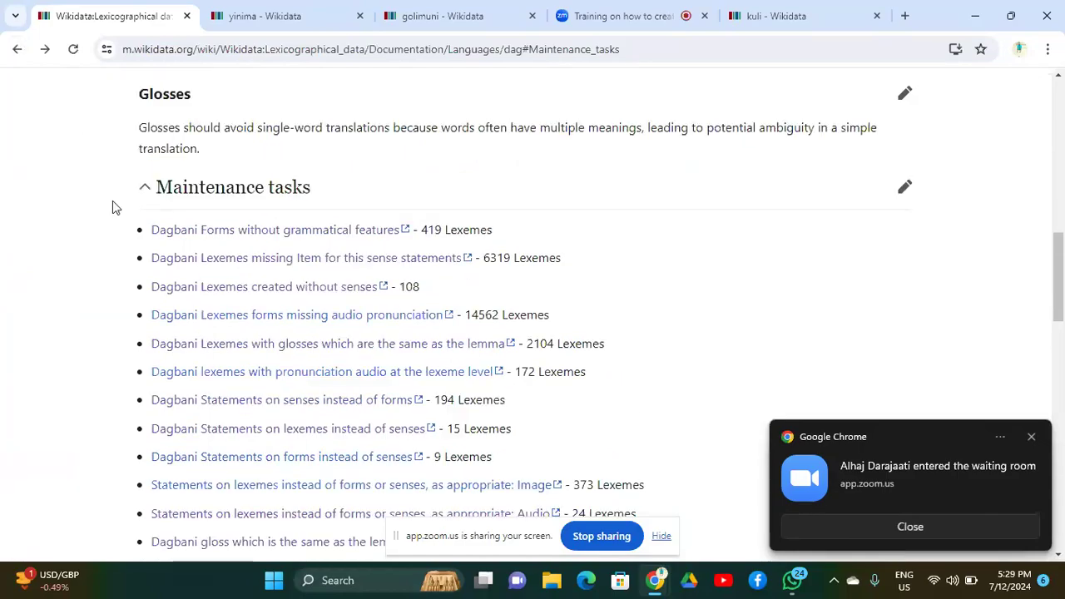
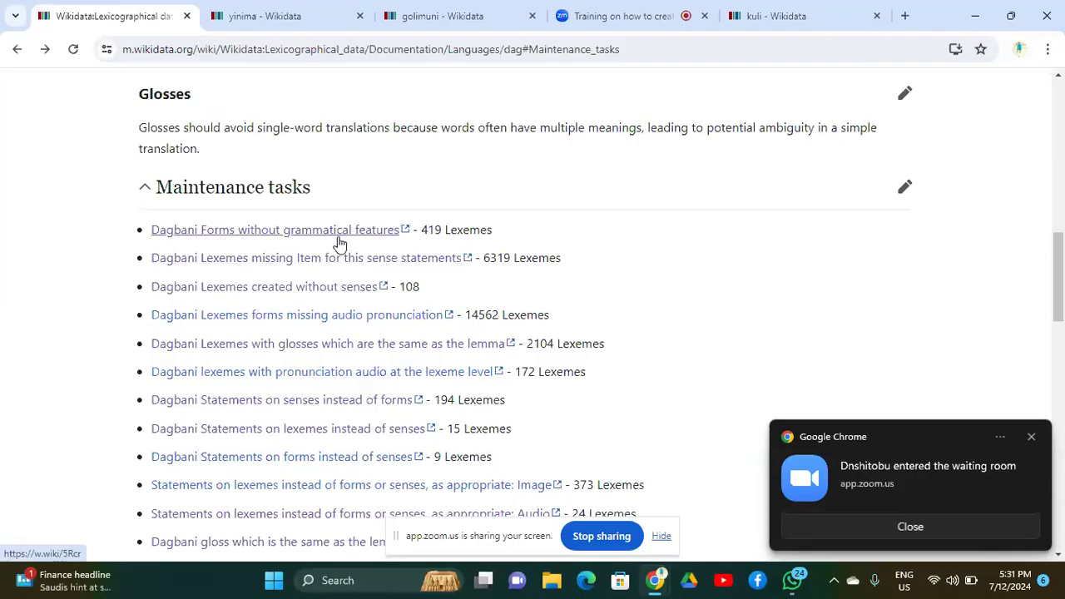
Step: Open the query for Dagbani lexemes with glosses which are the same as the lemma and run it
click(304, 351)
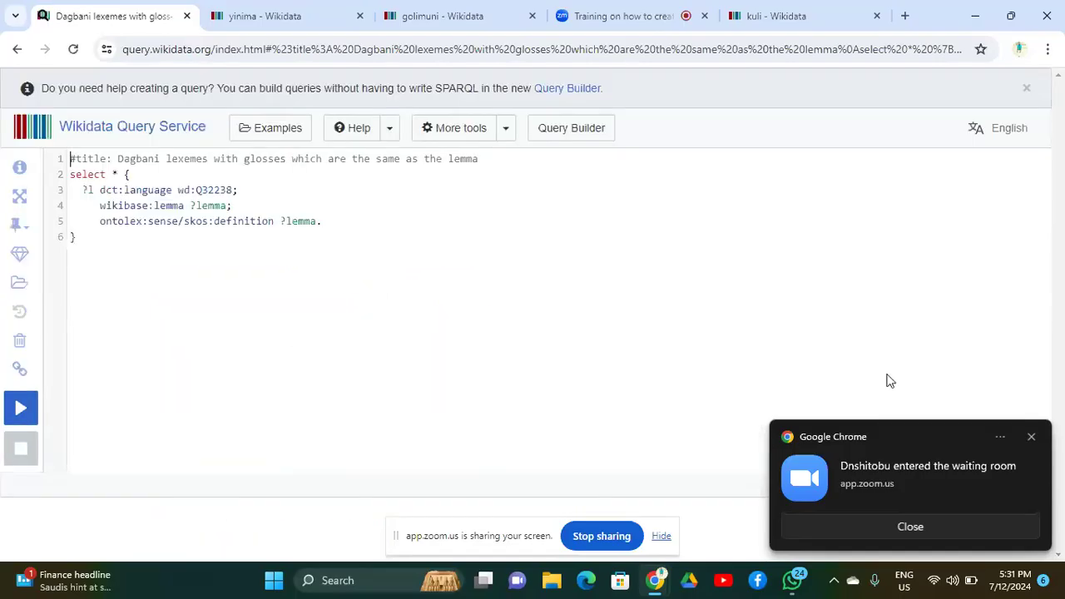
click(1030, 438)
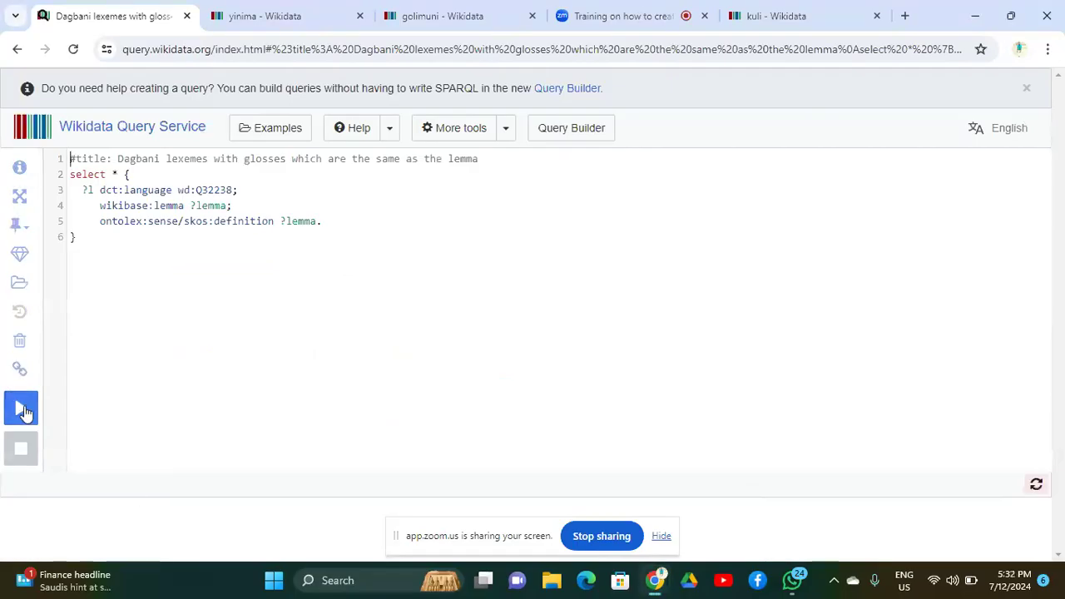
click(24, 409)
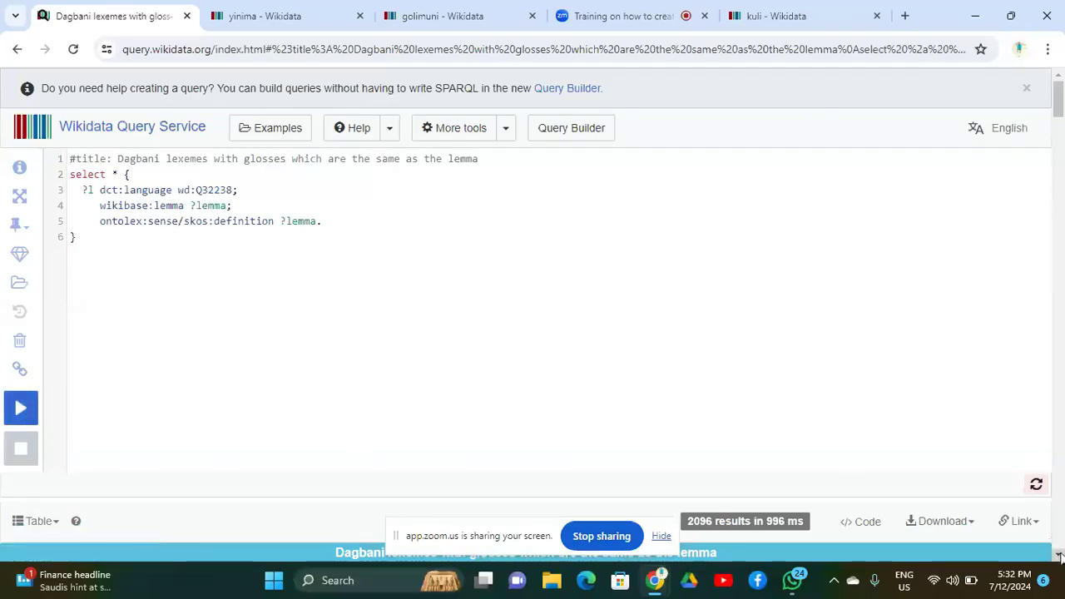
Step: Open the pii lexeme (L652614) from the query results and go to its senses section
scroll(1059, 555, down, 4)
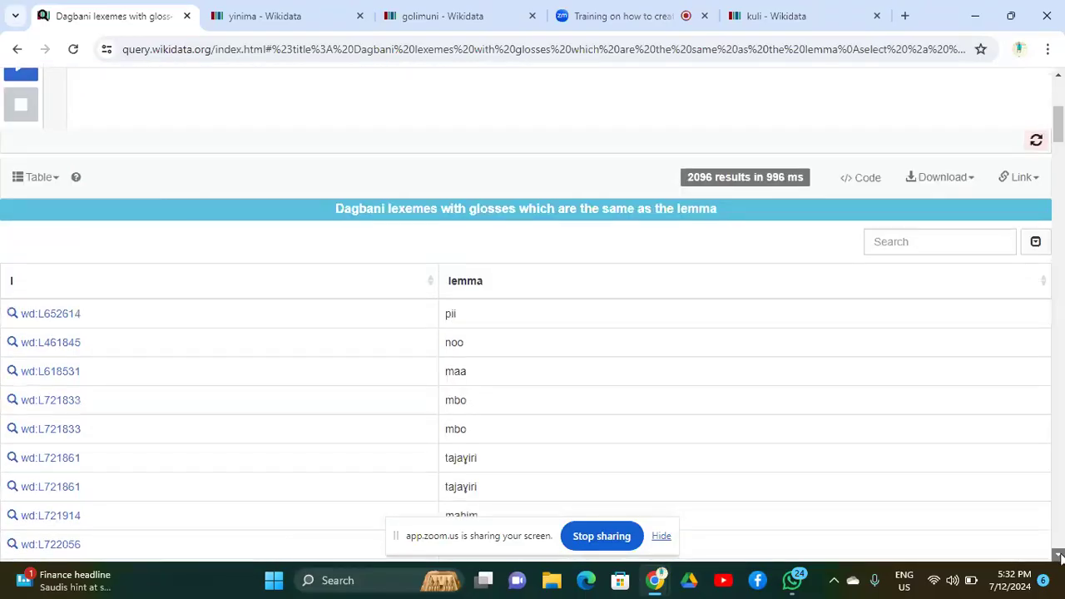
scroll(342, 278, down, 1)
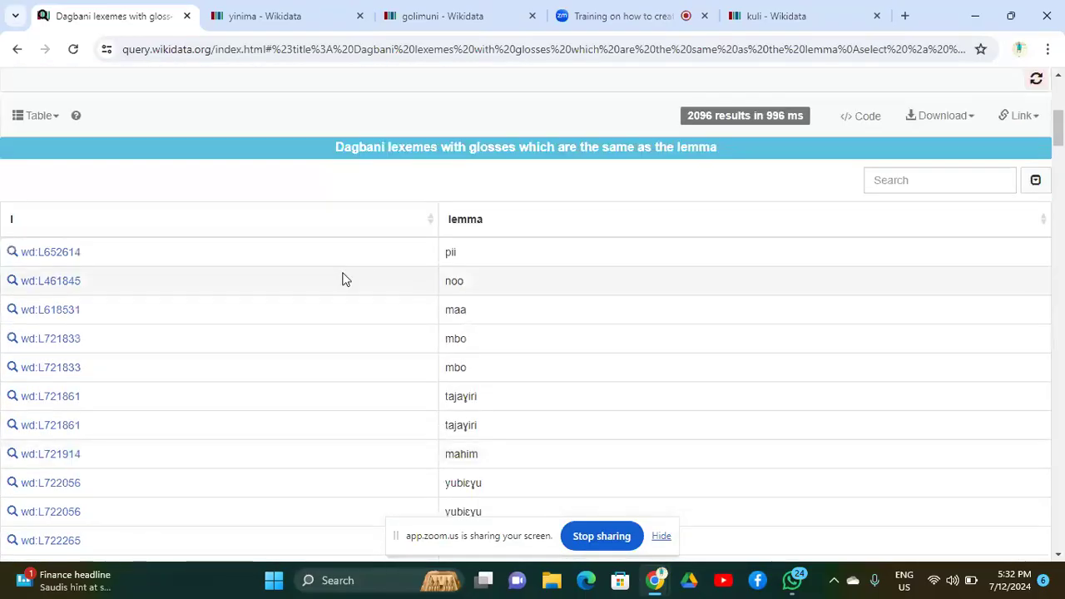
click(71, 260)
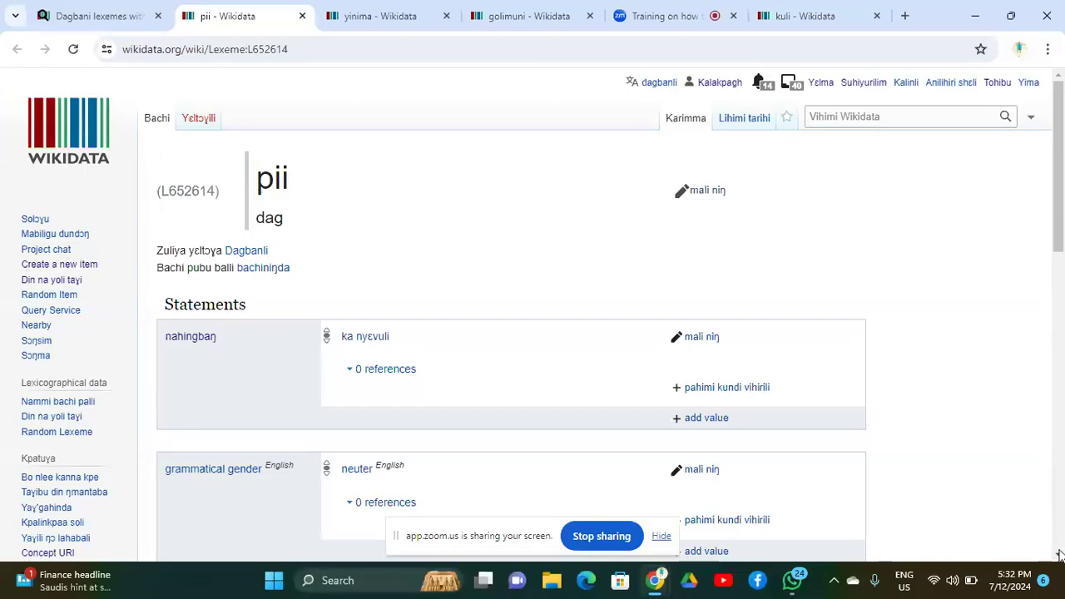
drag(1058, 555, 1059, 557)
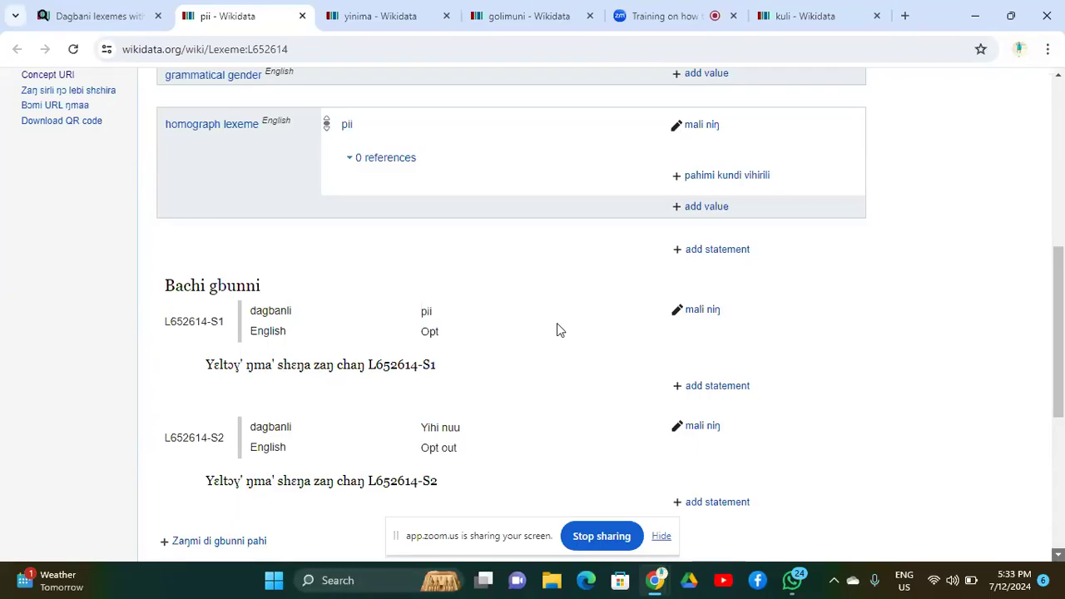
Step: Edit sense L652614-S1 and replace its Dagbani gloss with "n-gahim yihi binshɛli"
click(698, 315)
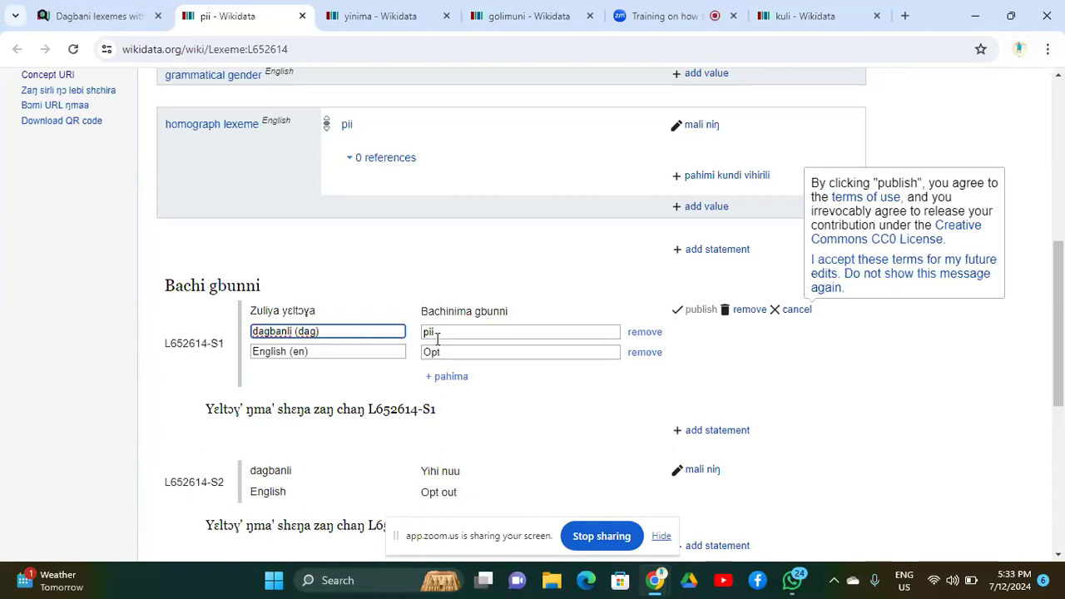
click(438, 333)
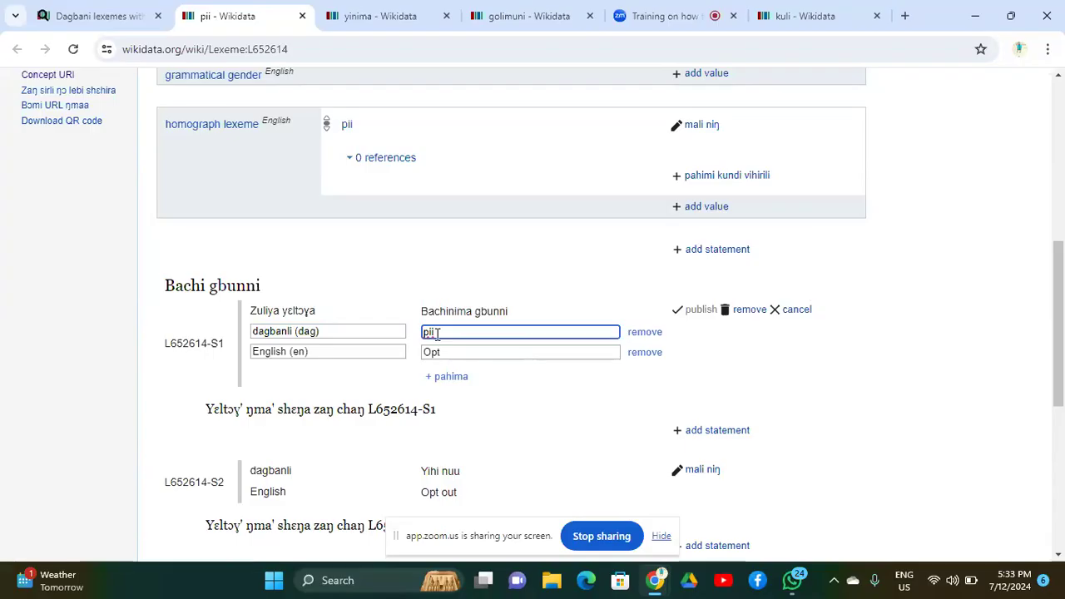
key(BackSpace)
key(BackSpace)
key(BackSpace)
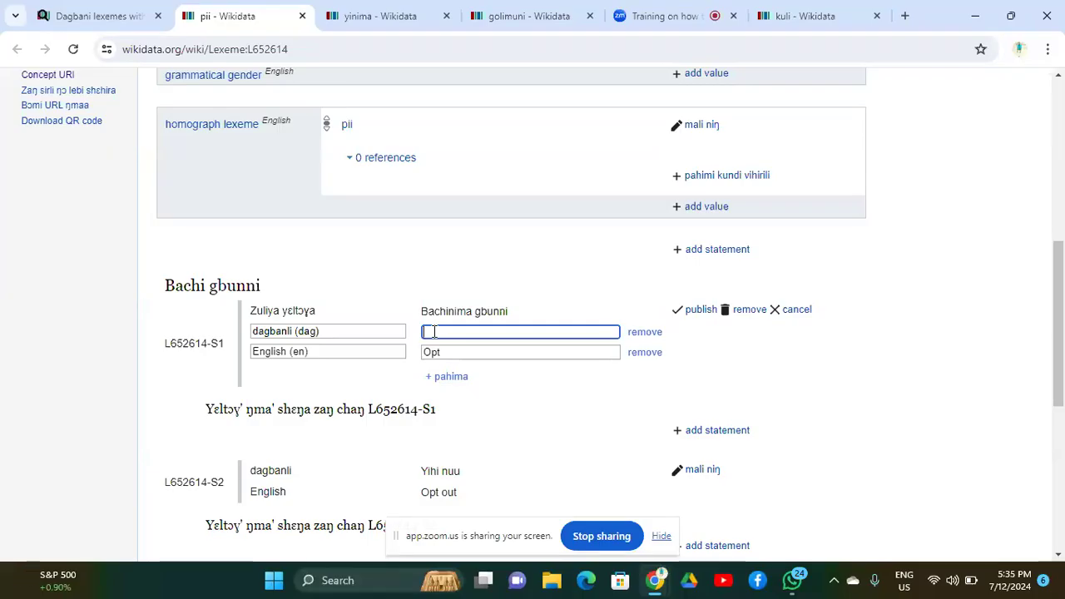
text(n)
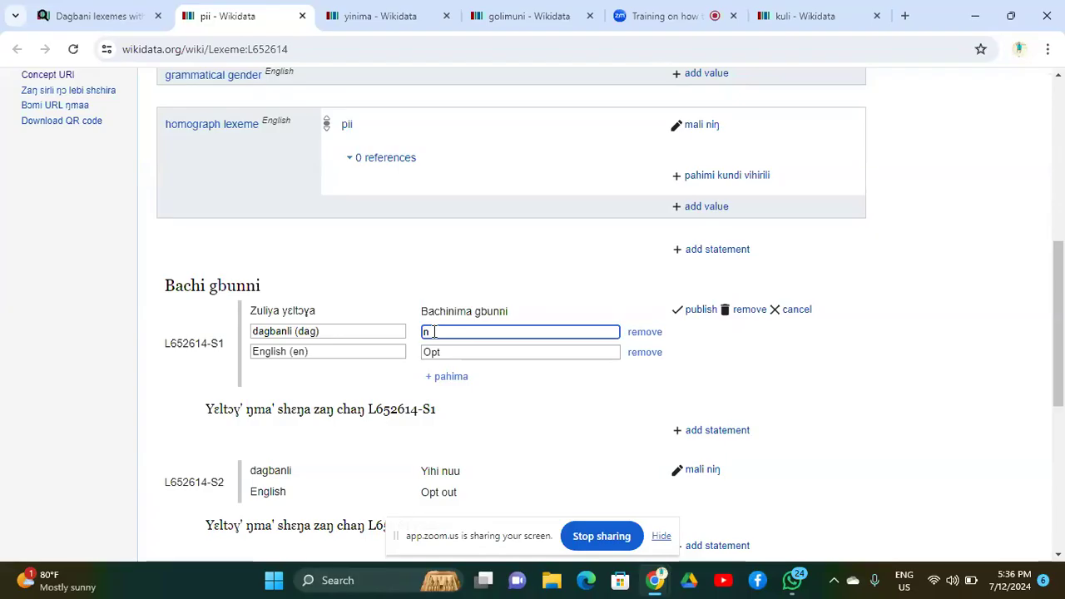
text(-ŋahim )
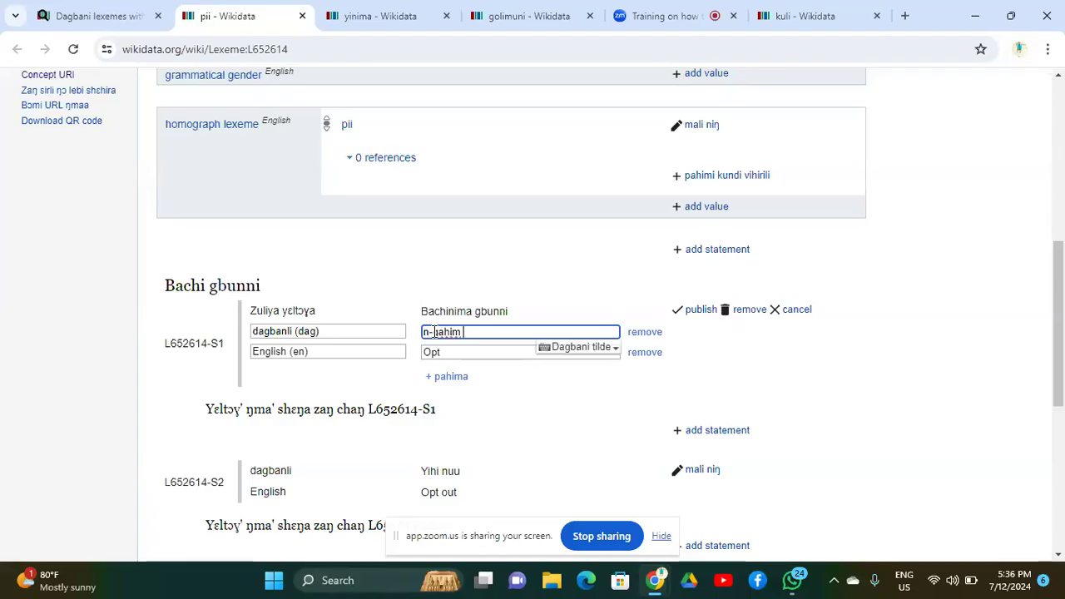
text(yihi binsh)
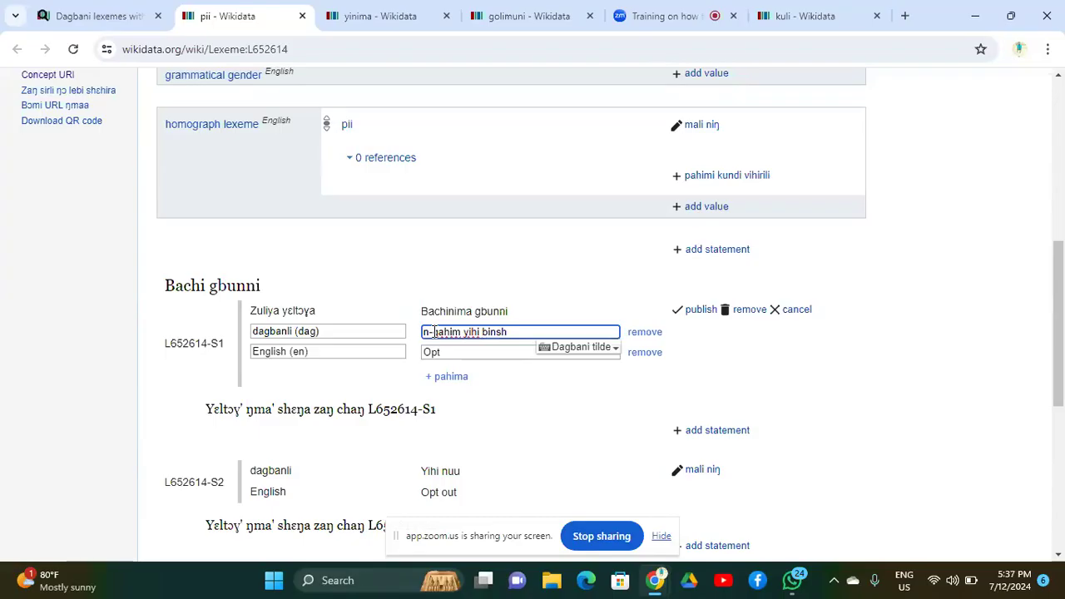
text(a)
text(li)
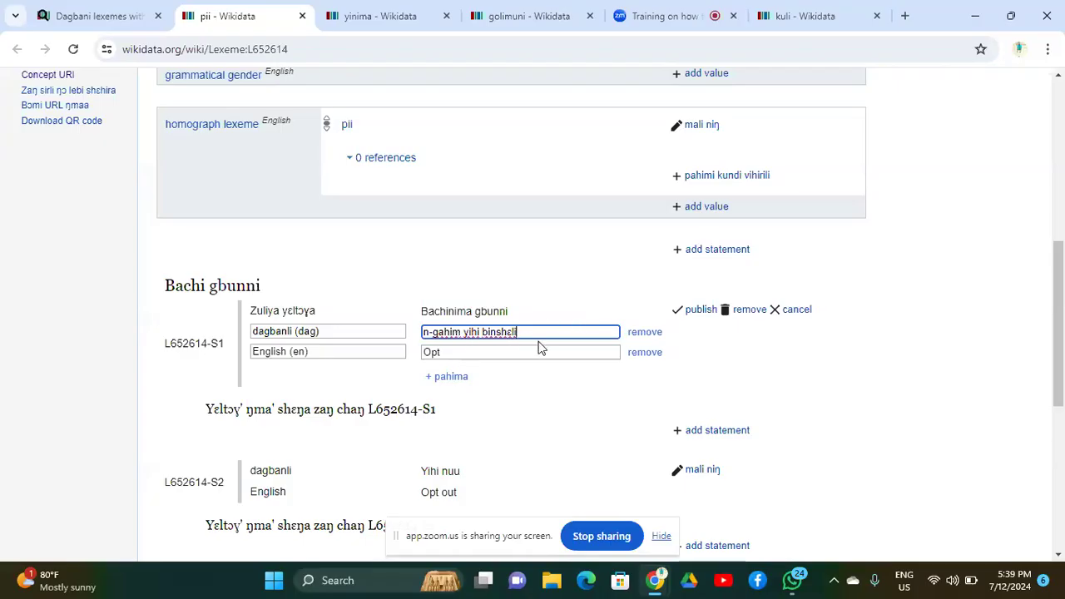
Step: Replace the English gloss of sense L652614-S1 with "to choose something"
click(451, 354)
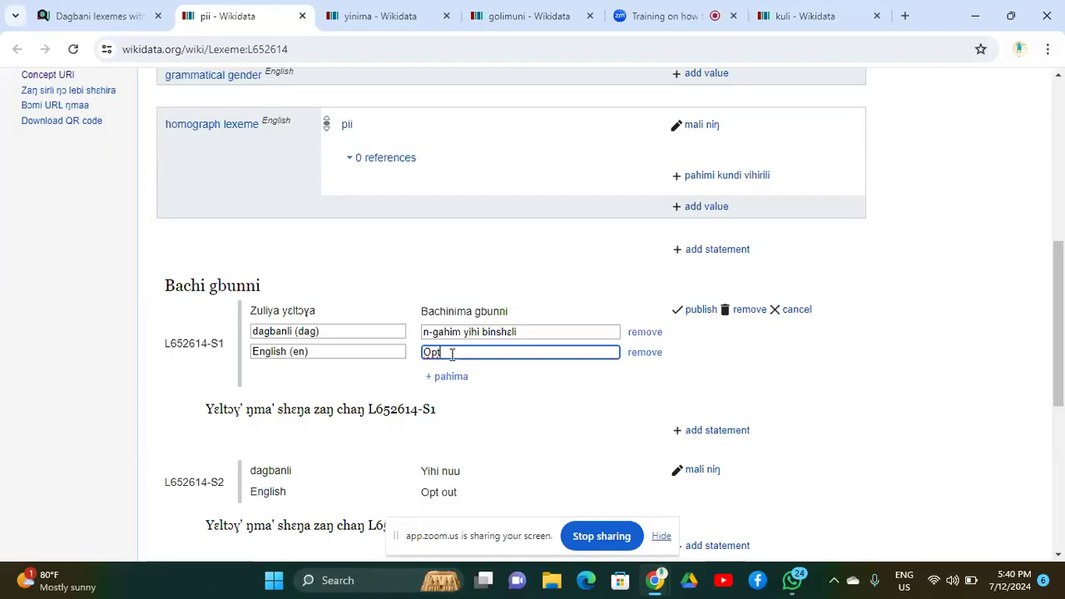
click(520, 332)
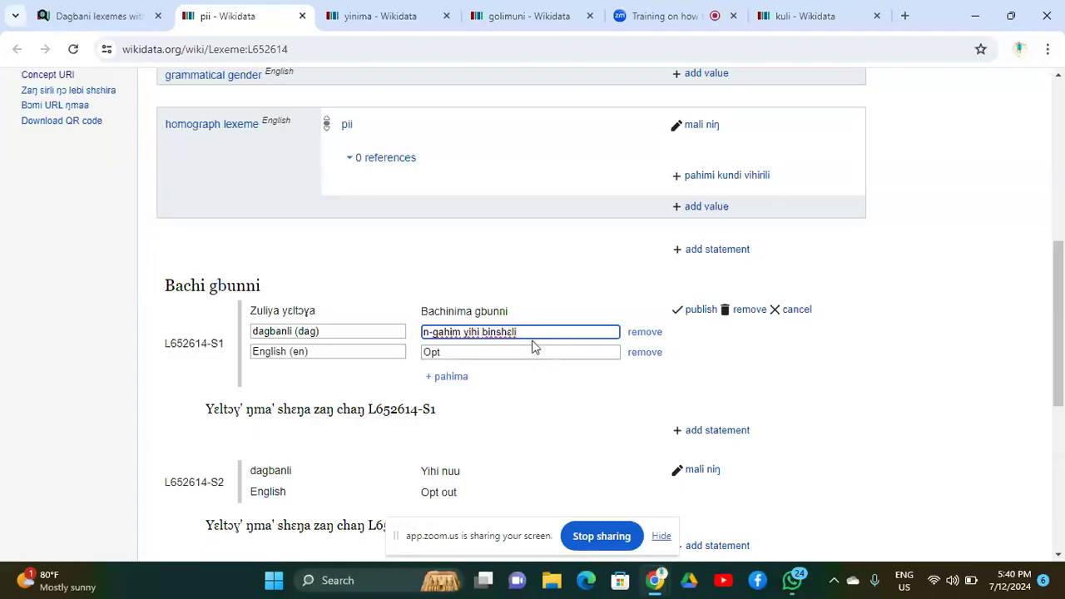
click(456, 354)
key(BackSpace)
key(BackSpace)
key(BackSpace)
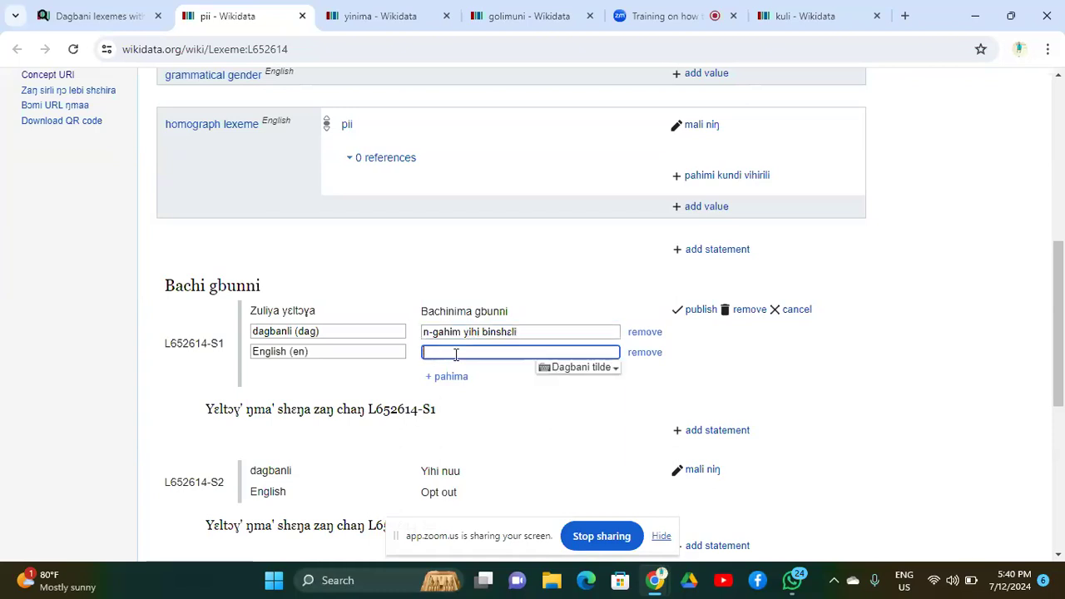
text(to s)
text( choo)
text(se)
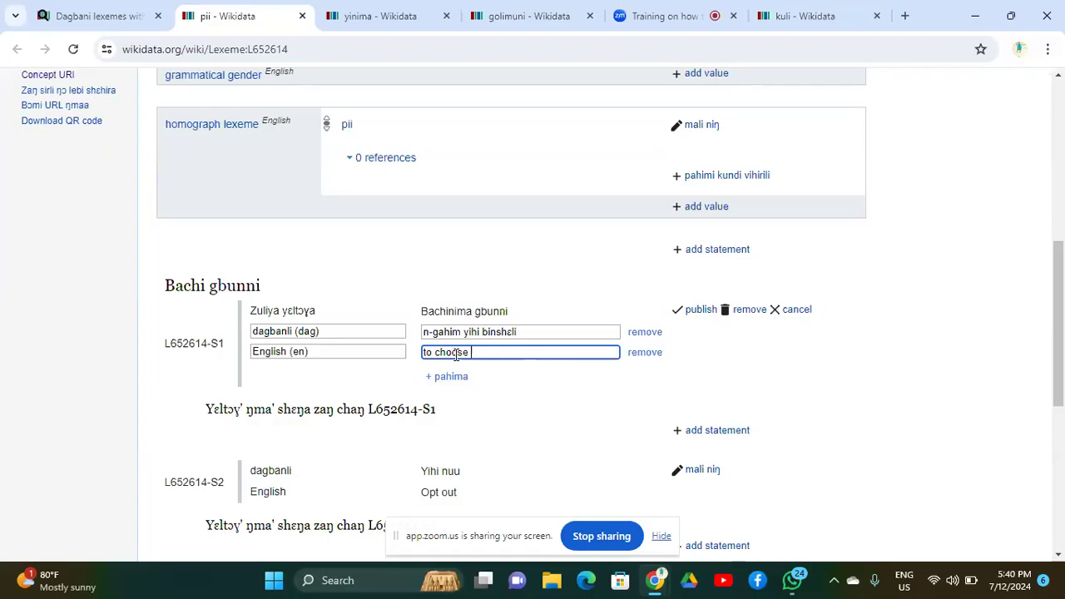
text(somet)
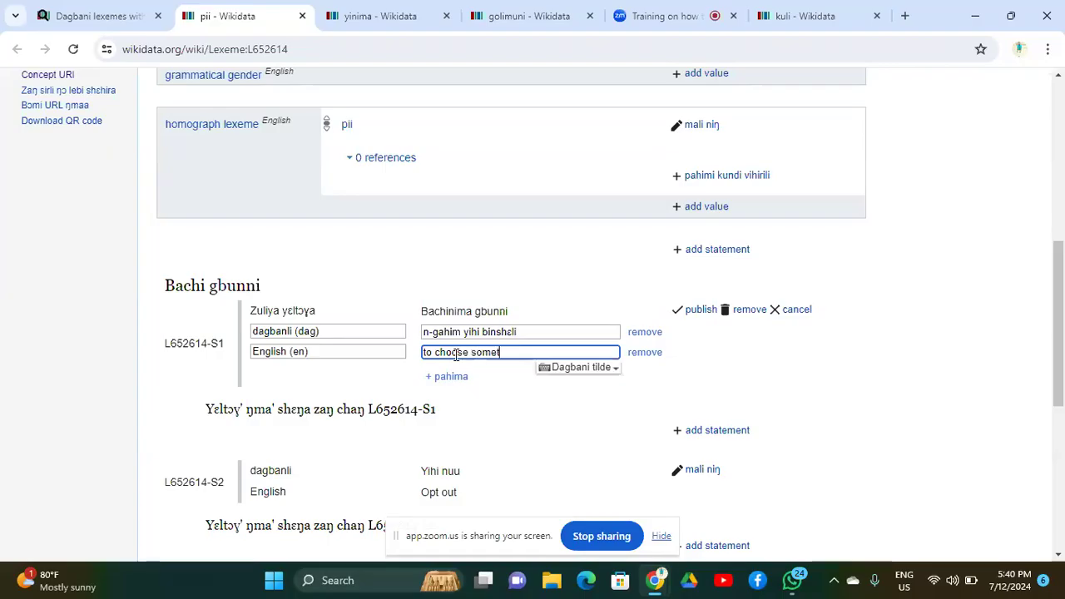
text(hing)
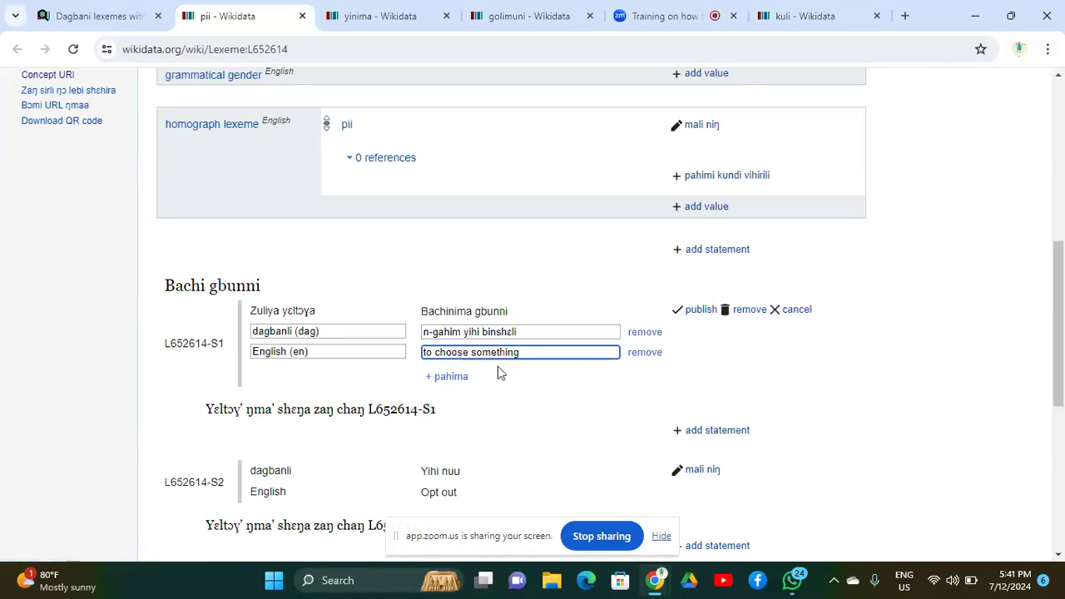
Step: Change the English gloss of sense L652614-S1 to "to pick from many" and publish the edited sense
key(BackSpace)
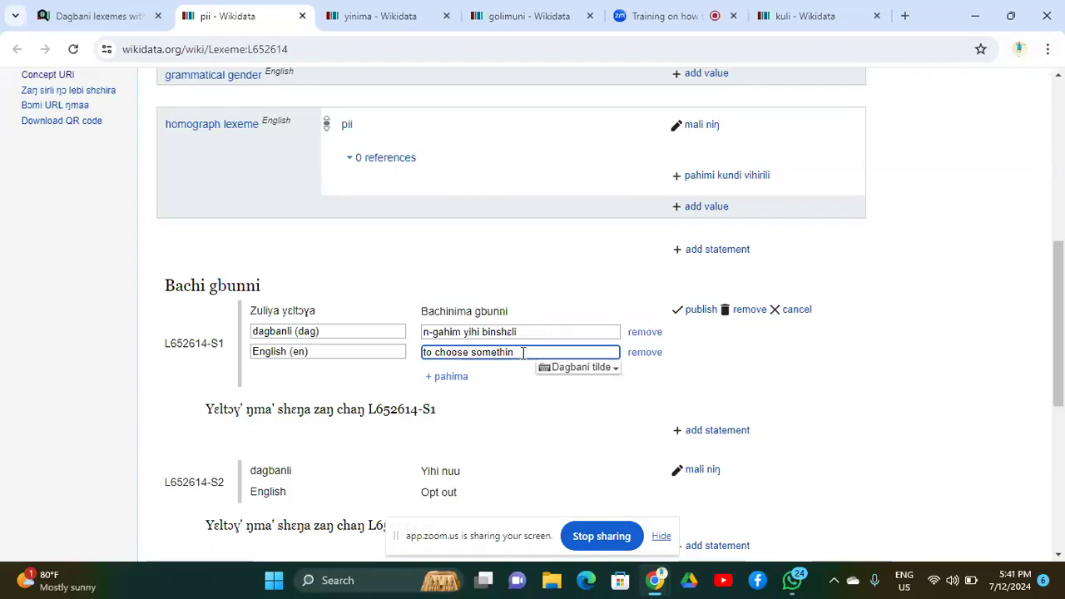
key(BackSpace)
key(BackSpace)
key(BackSpace)
key(BackSpace)
key(BackSpace)
key(BackSpace)
key(BackSpace)
key(BackSpace)
key(BackSpace)
key(BackSpace)
key(BackSpace)
key(BackSpace)
key(BackSpace)
key(BackSpace)
key(BackSpace)
text(pick)
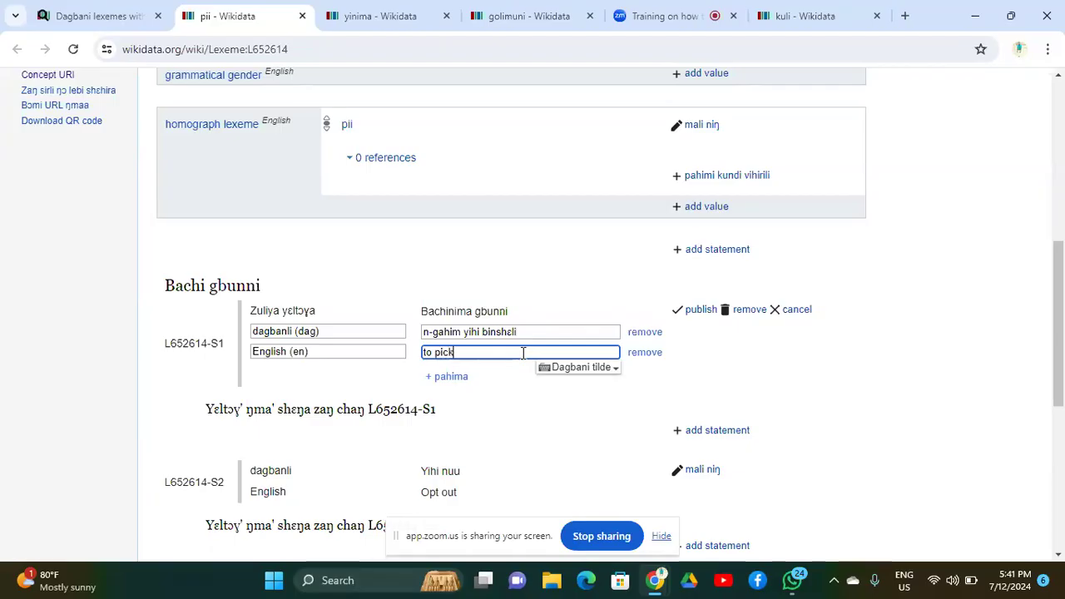
text( from many)
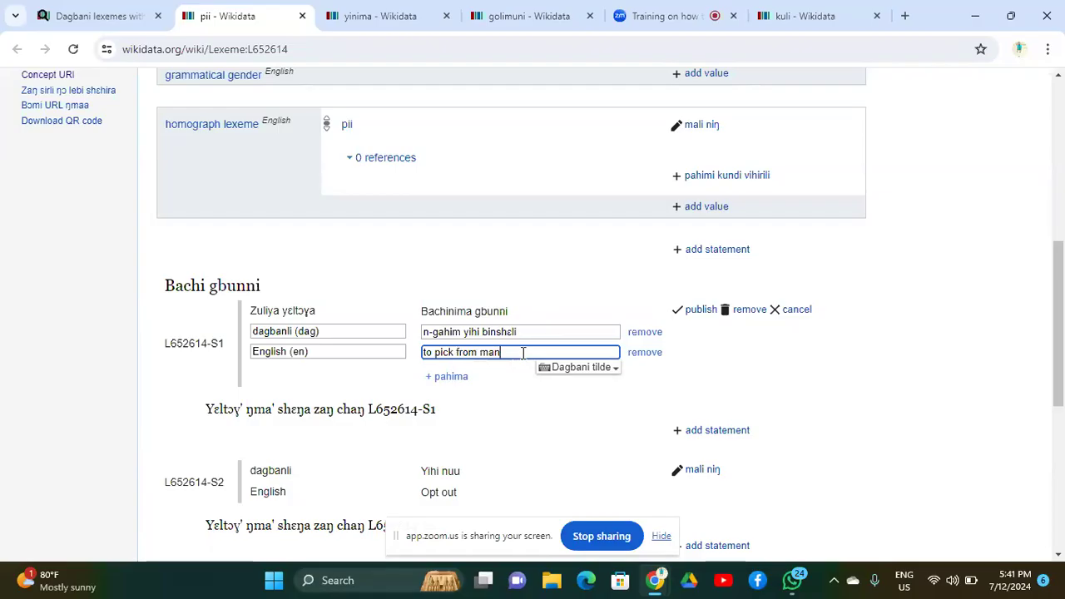
click(698, 310)
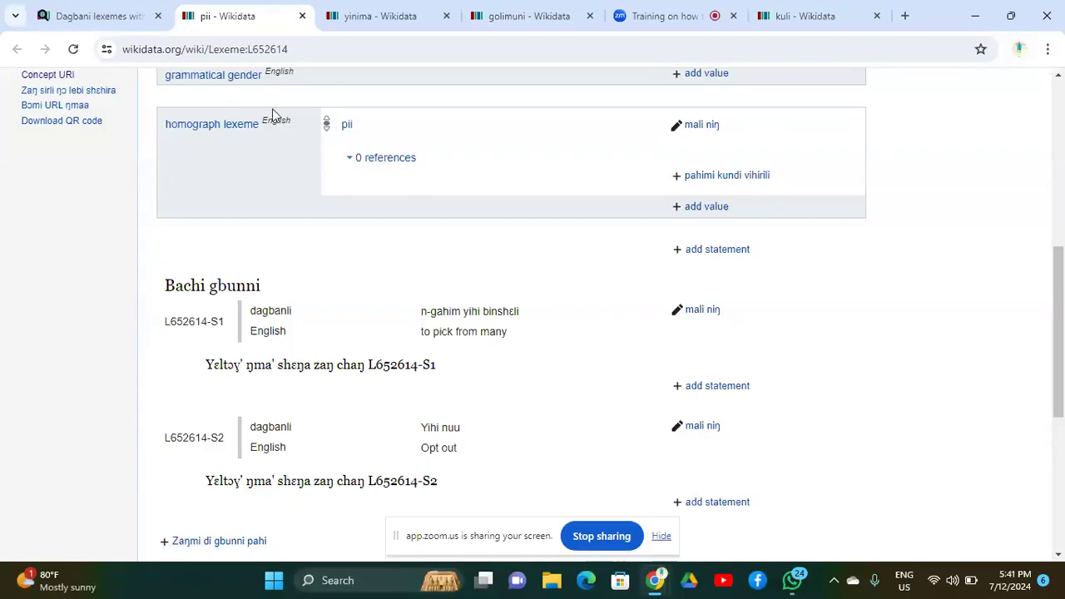
Step: Close the pii lexeme, switch to the Zoom meeting and stop sharing the screen
click(301, 17)
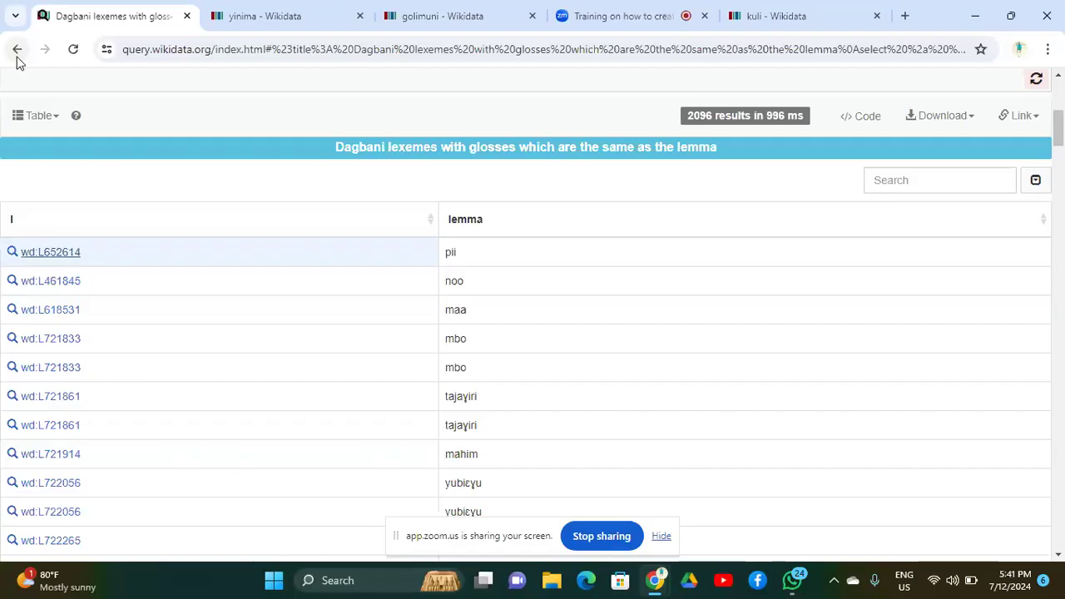
click(596, 16)
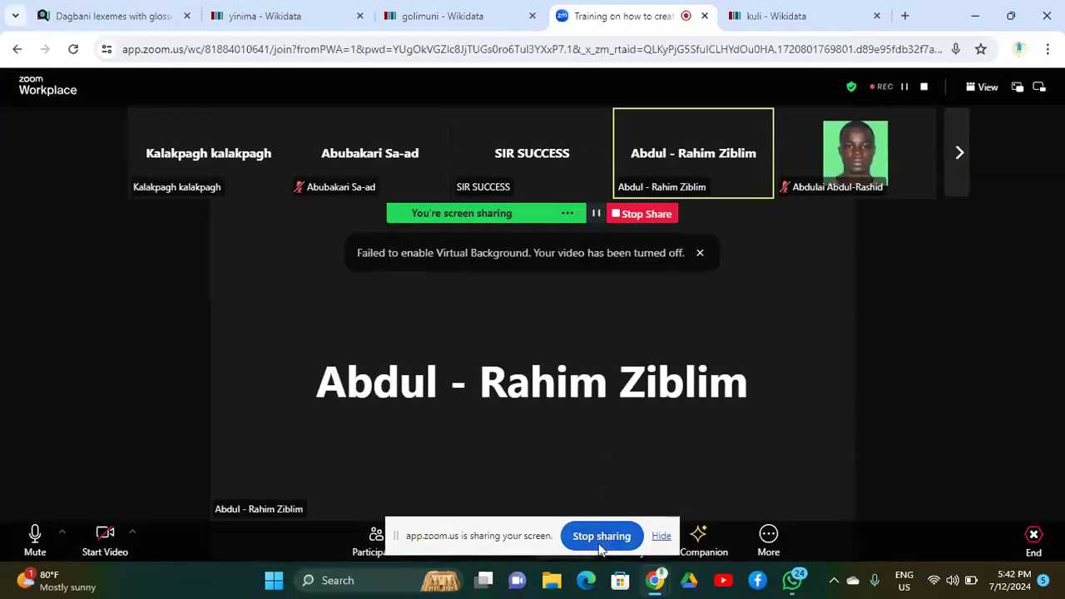
click(600, 535)
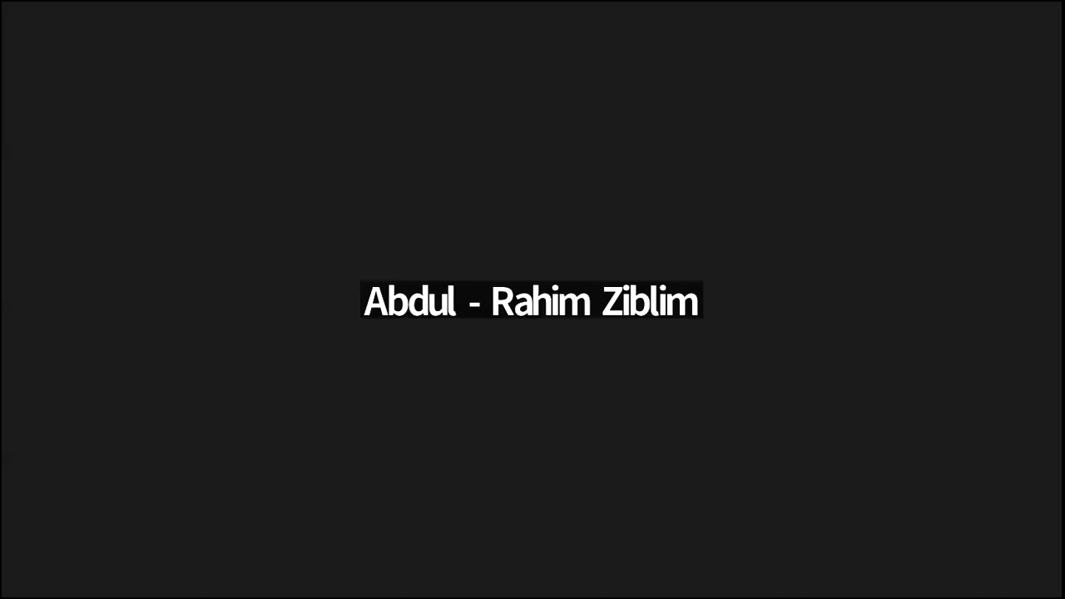